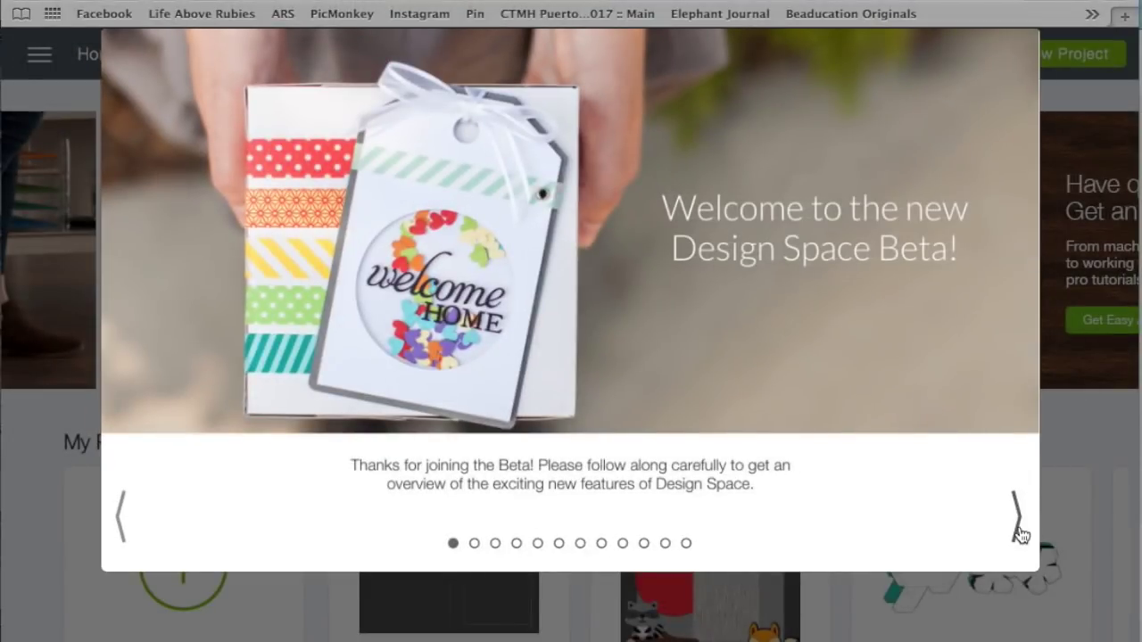
Step: Page through every welcome tour slide to Thanks, close the tour, and start a new project
click(1017, 518)
click(1019, 532)
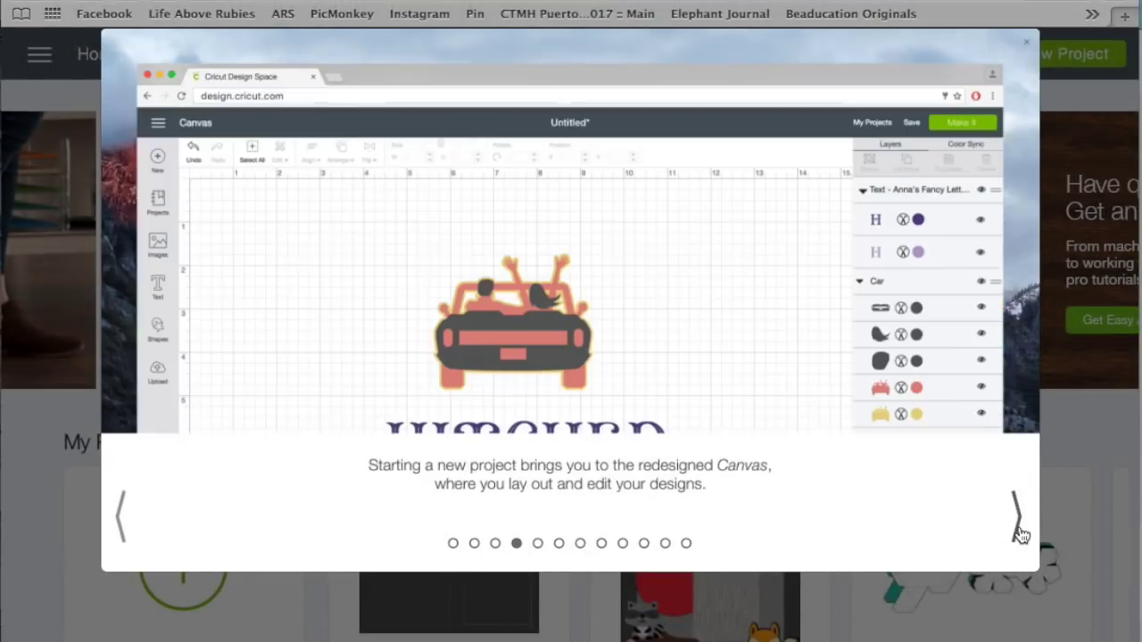
click(1020, 532)
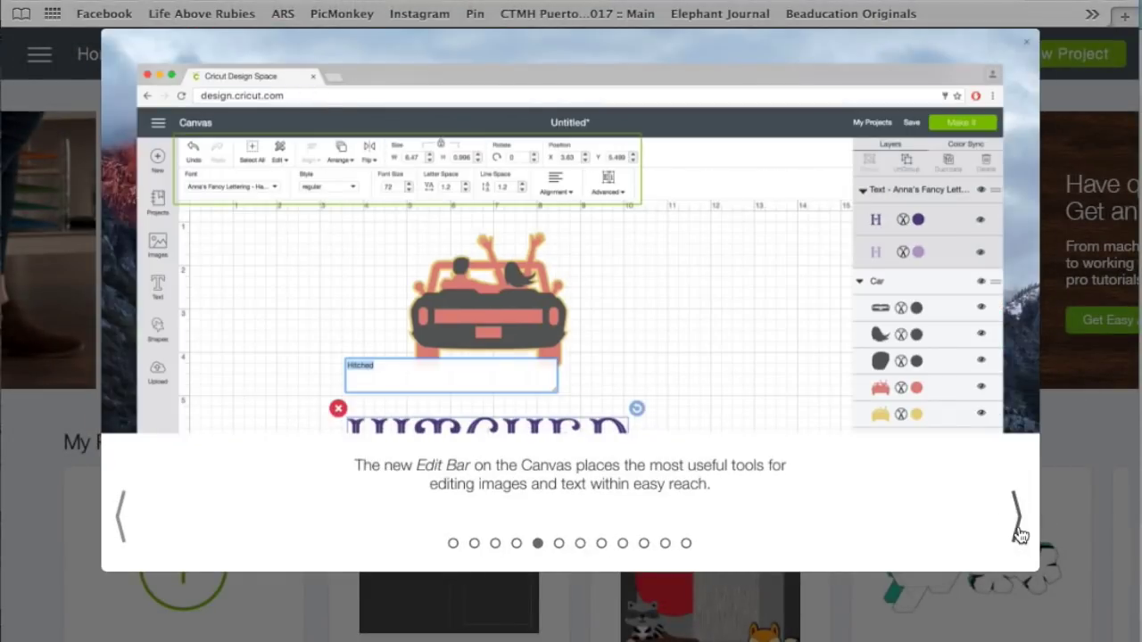
click(1019, 526)
click(1020, 532)
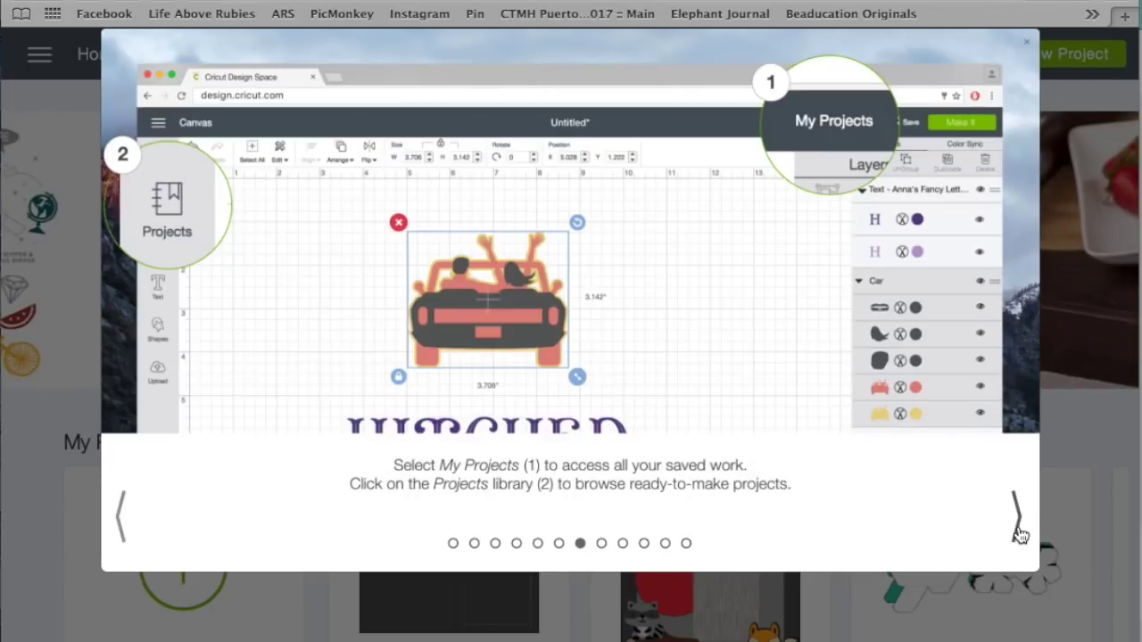
click(1019, 531)
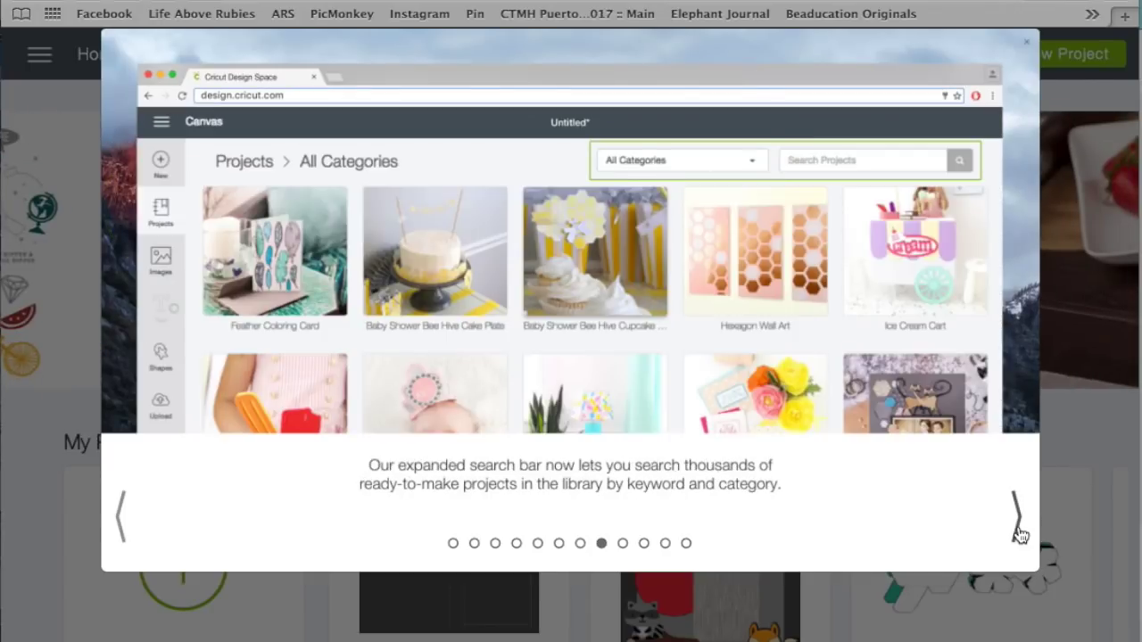
click(1019, 532)
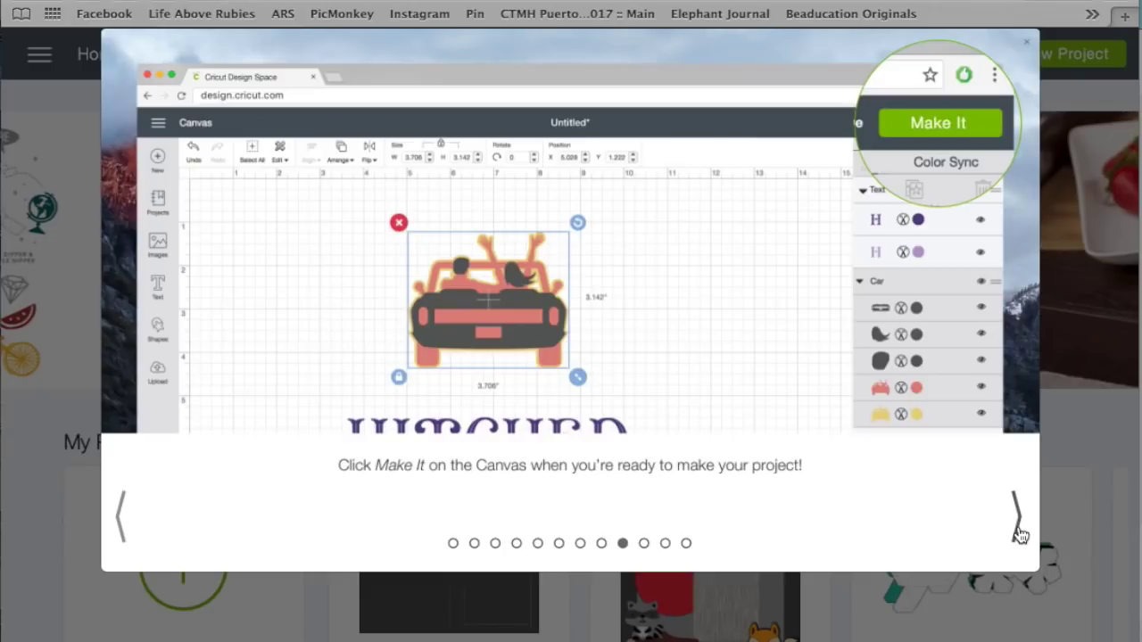
click(1019, 533)
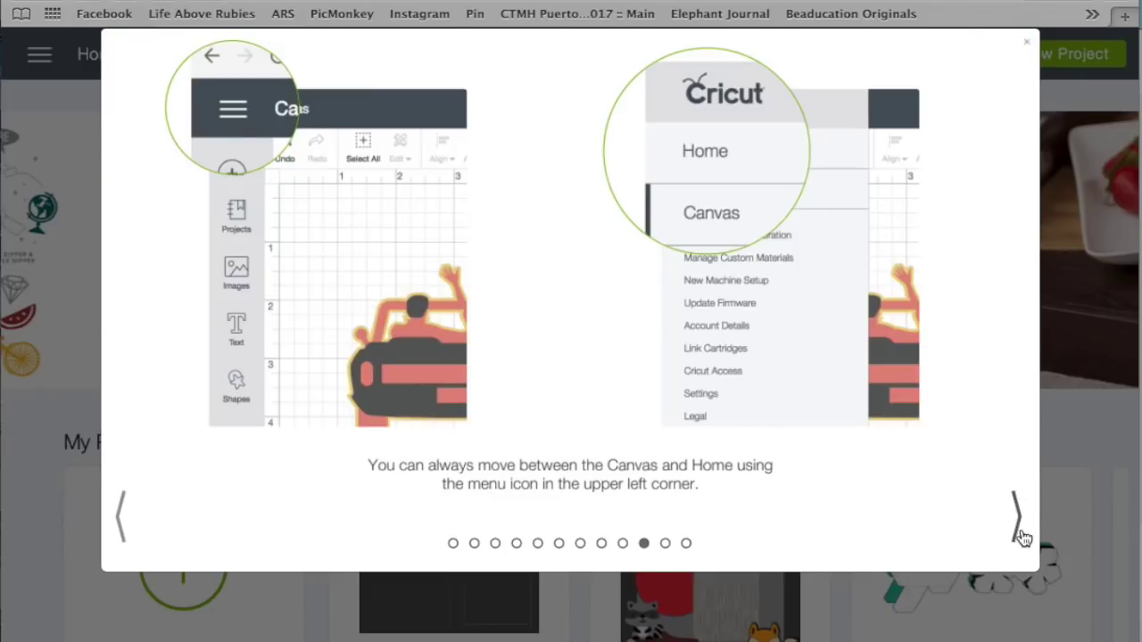
click(1020, 532)
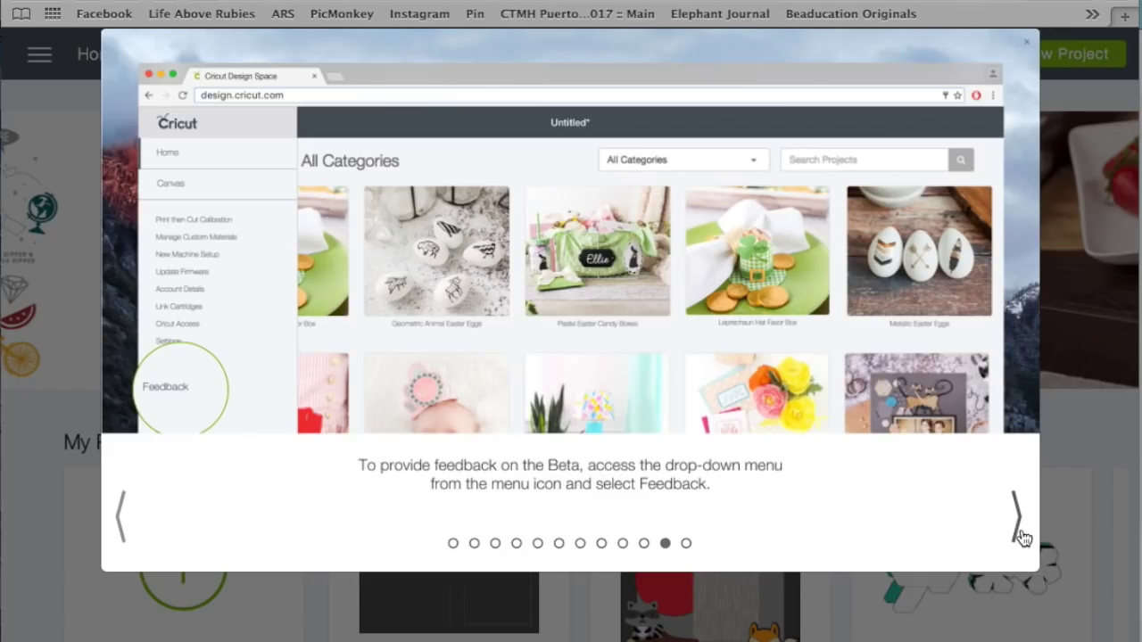
click(1020, 533)
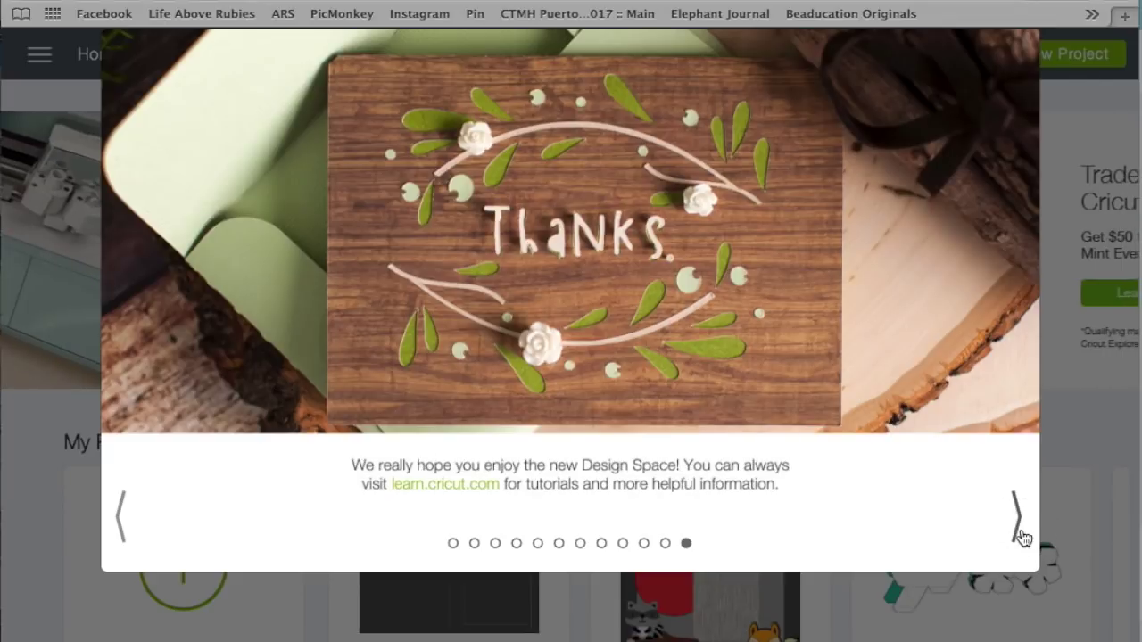
click(1020, 533)
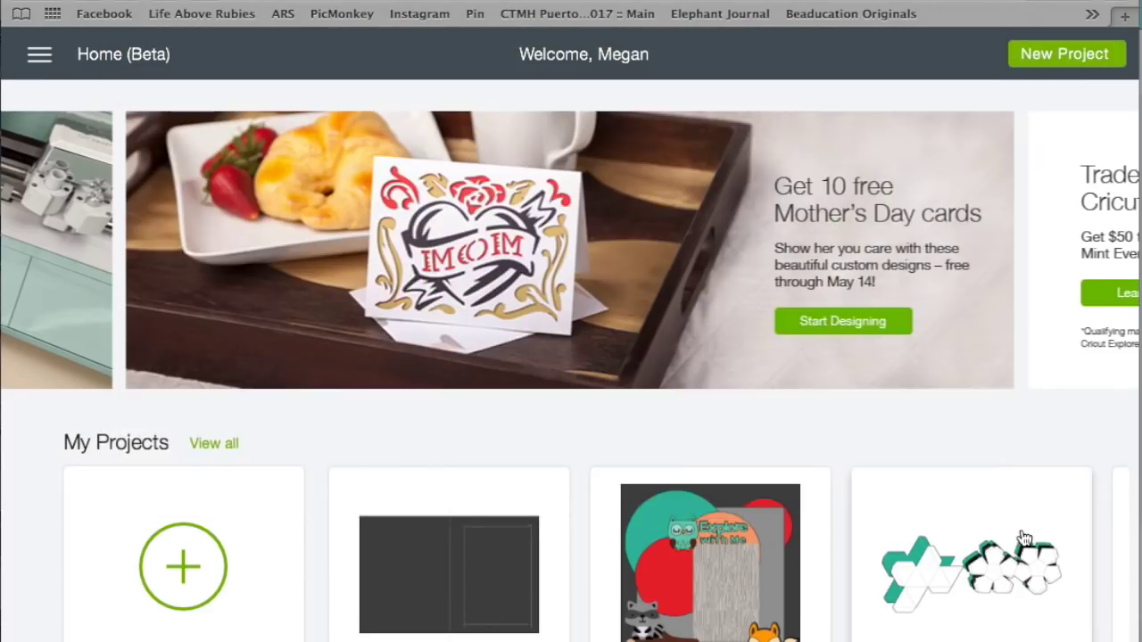
click(1074, 57)
Step: Download the 14.2 MB Design Space plugin installer and try opening it from Safari's Downloads
click(268, 221)
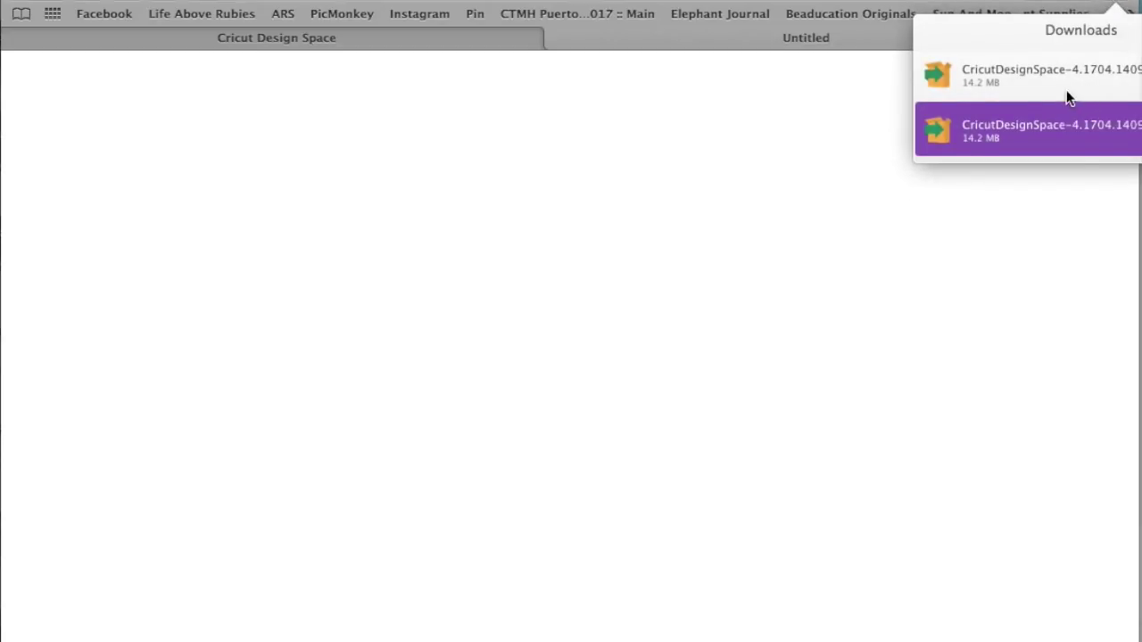
double_click(1067, 96)
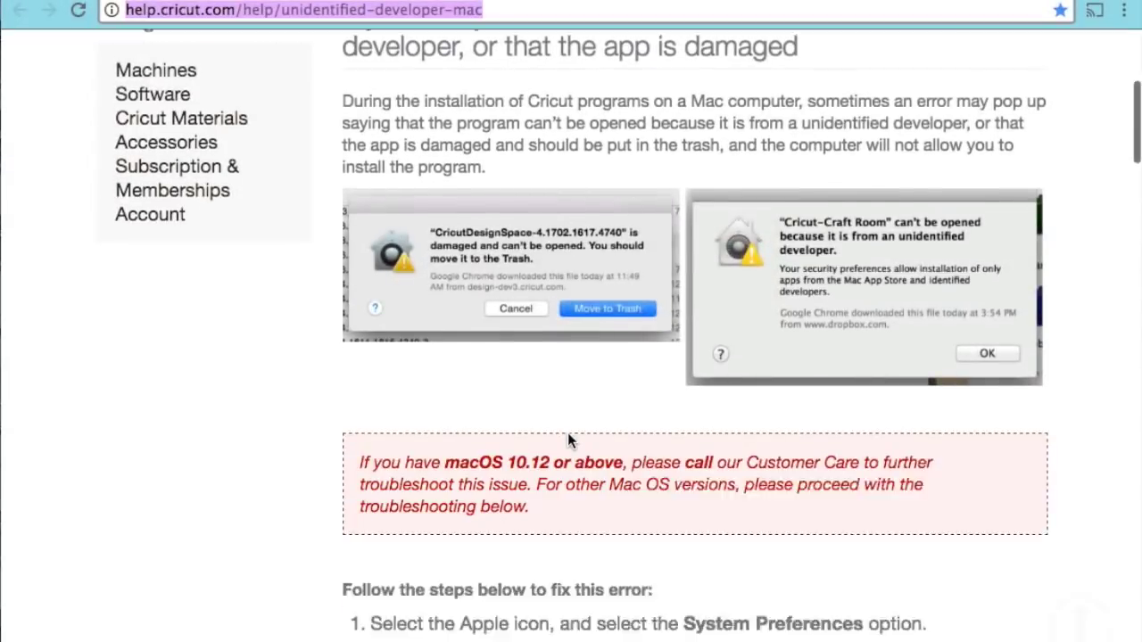
Step: Scroll the help article to step 1 and launch System Preferences from the Apple menu
scroll(567, 432, down, 3)
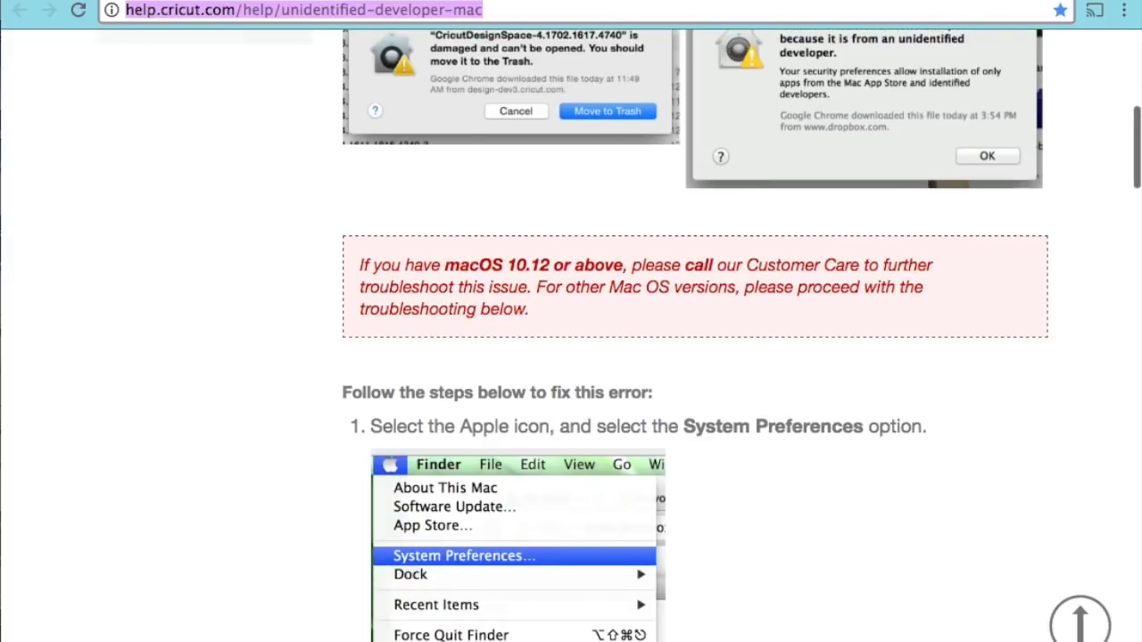
click(3, 2)
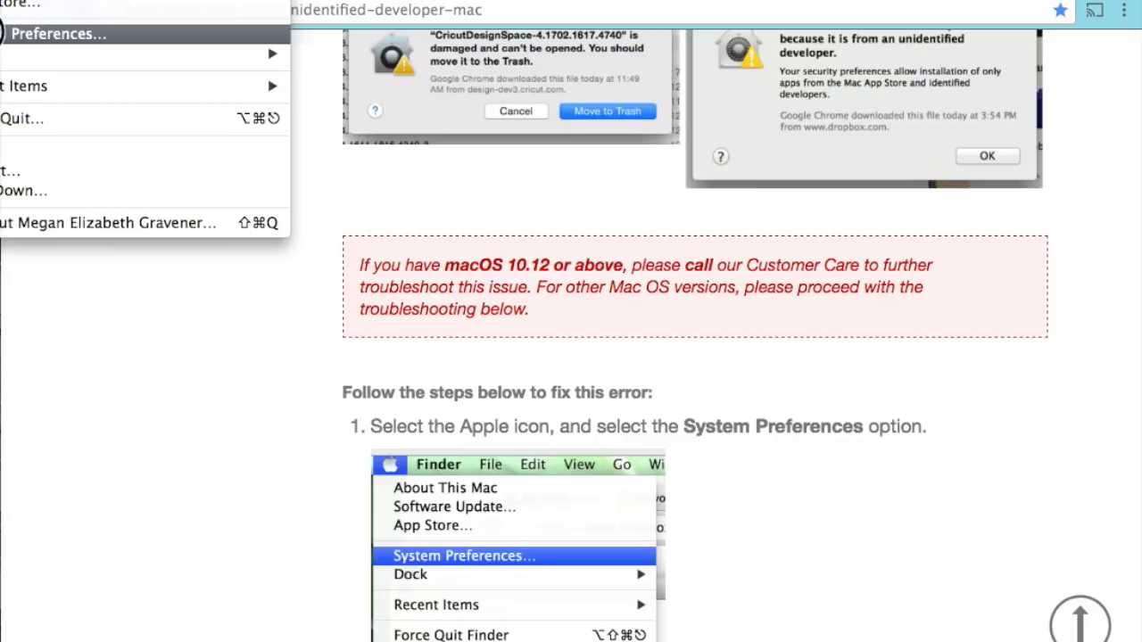
click(3, 33)
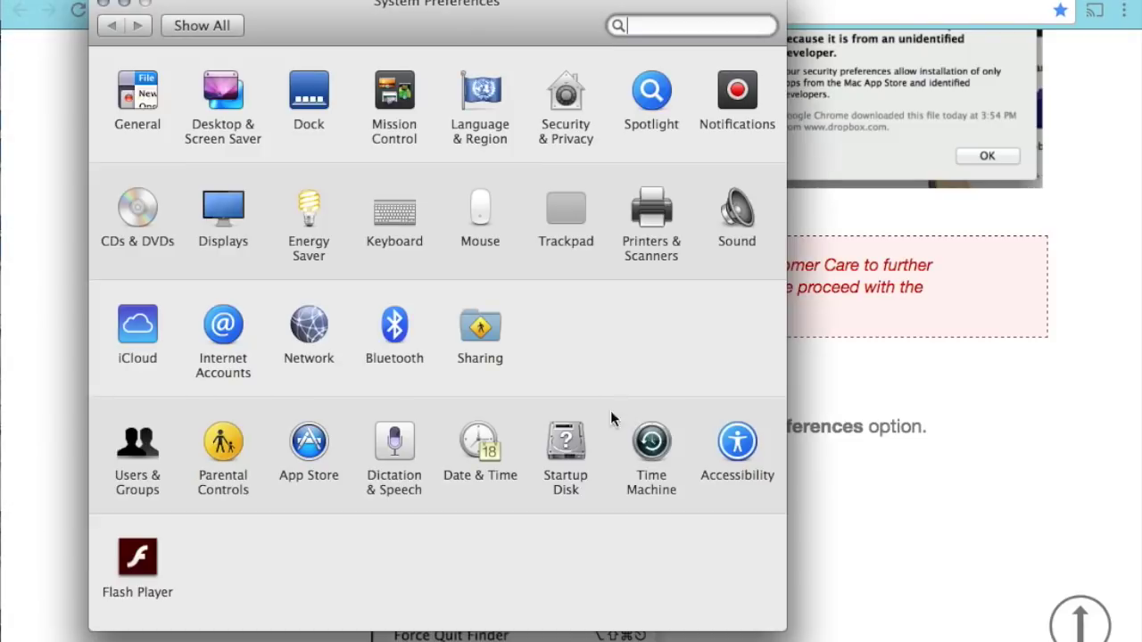
Step: Open Security & Privacy and unlock it with the Mac account password
click(563, 107)
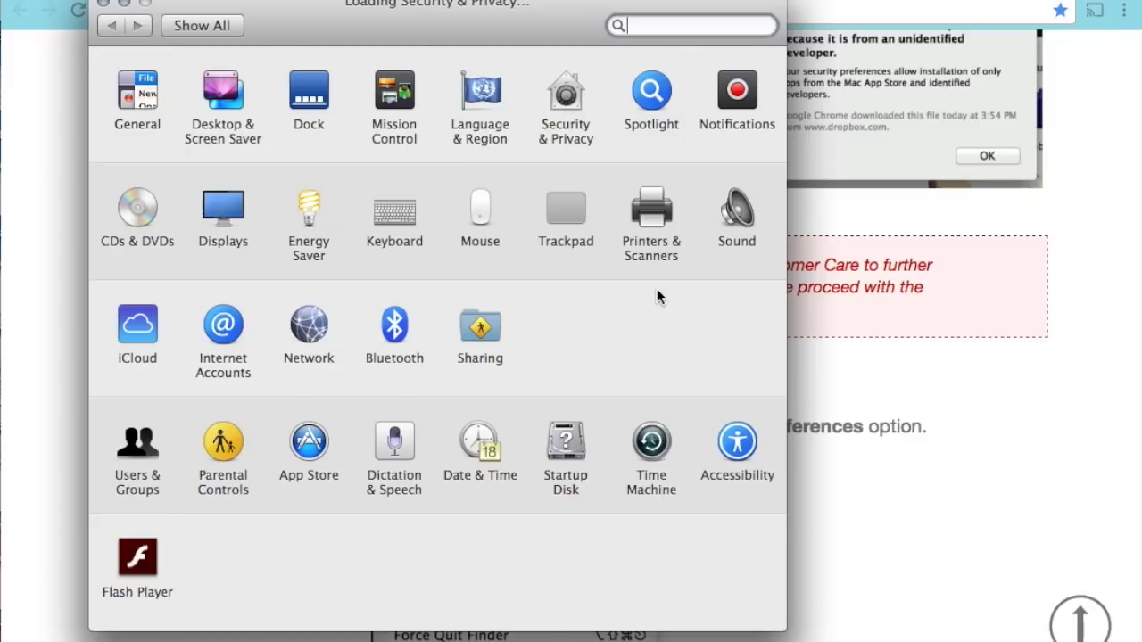
scroll(861, 424, down, 5)
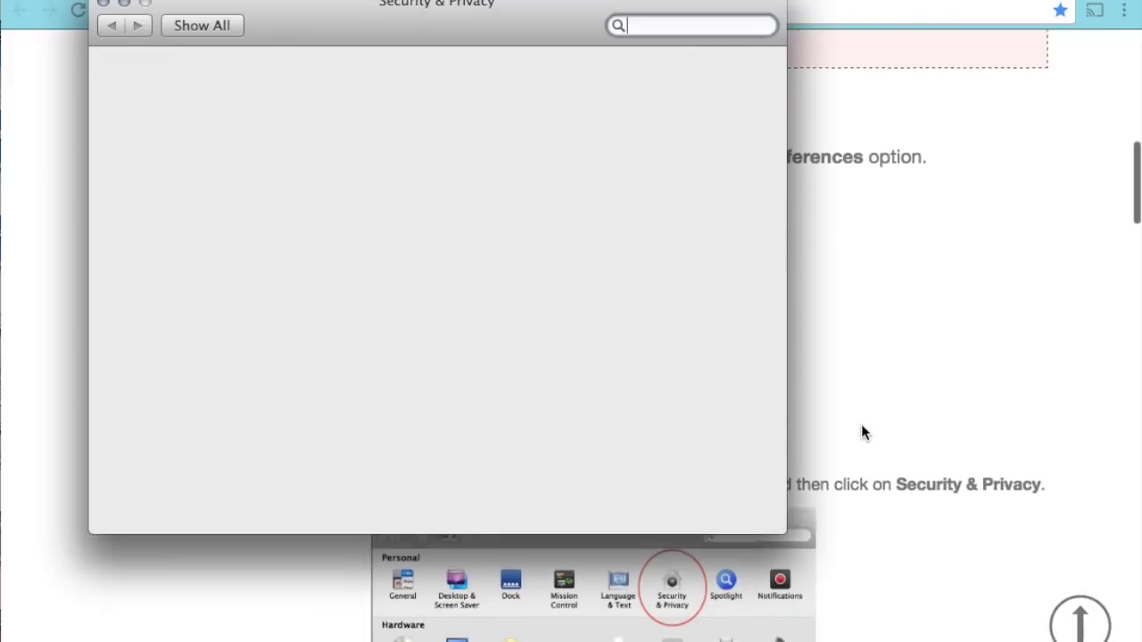
scroll(861, 433, down, 5)
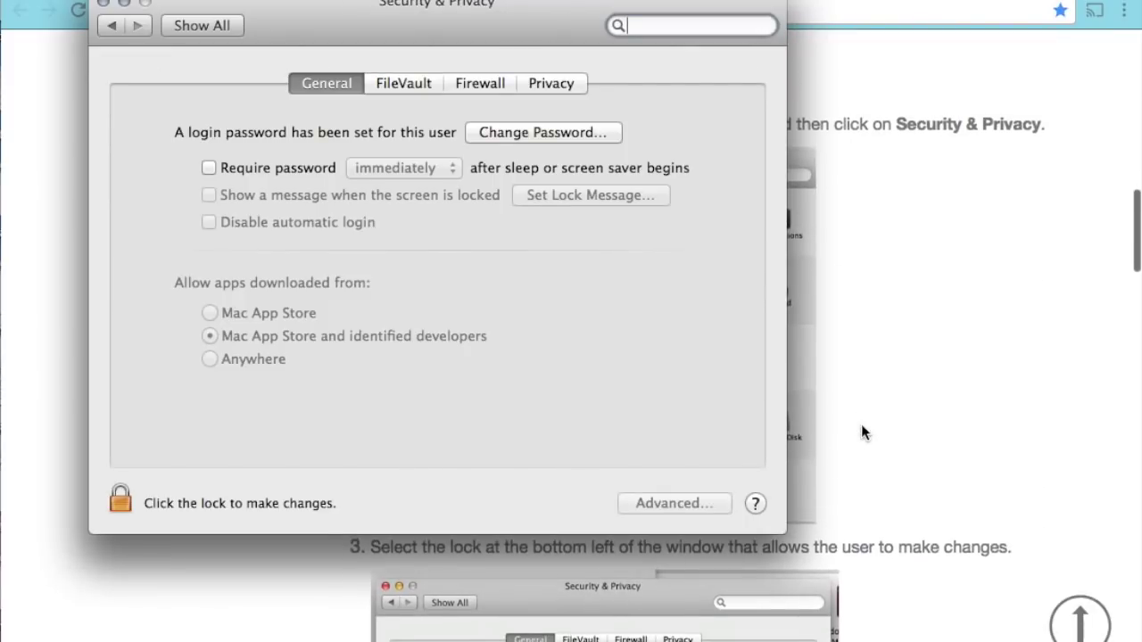
click(121, 499)
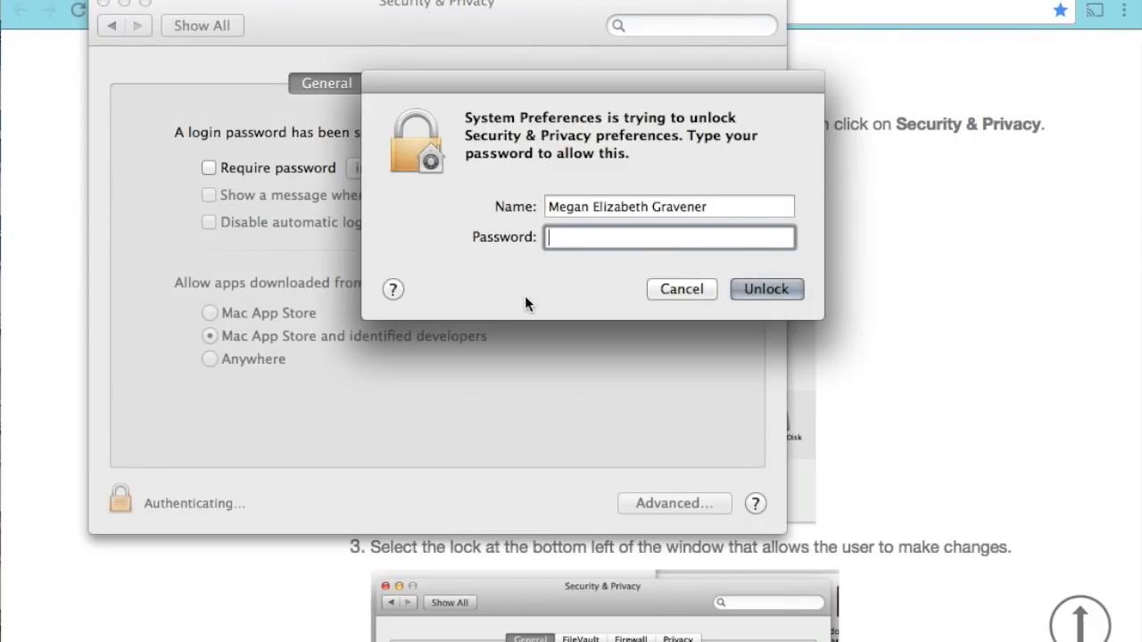
text(•••••••••••)
click(756, 295)
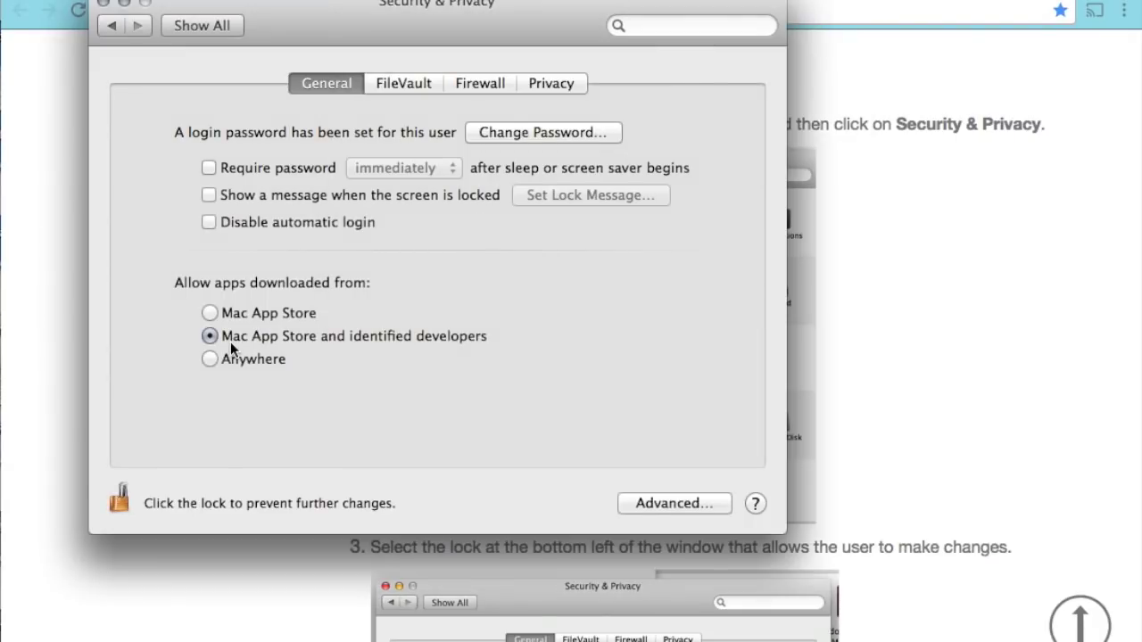
Step: Allow apps downloaded from Anywhere, confirm it, and minimize System Preferences
click(209, 358)
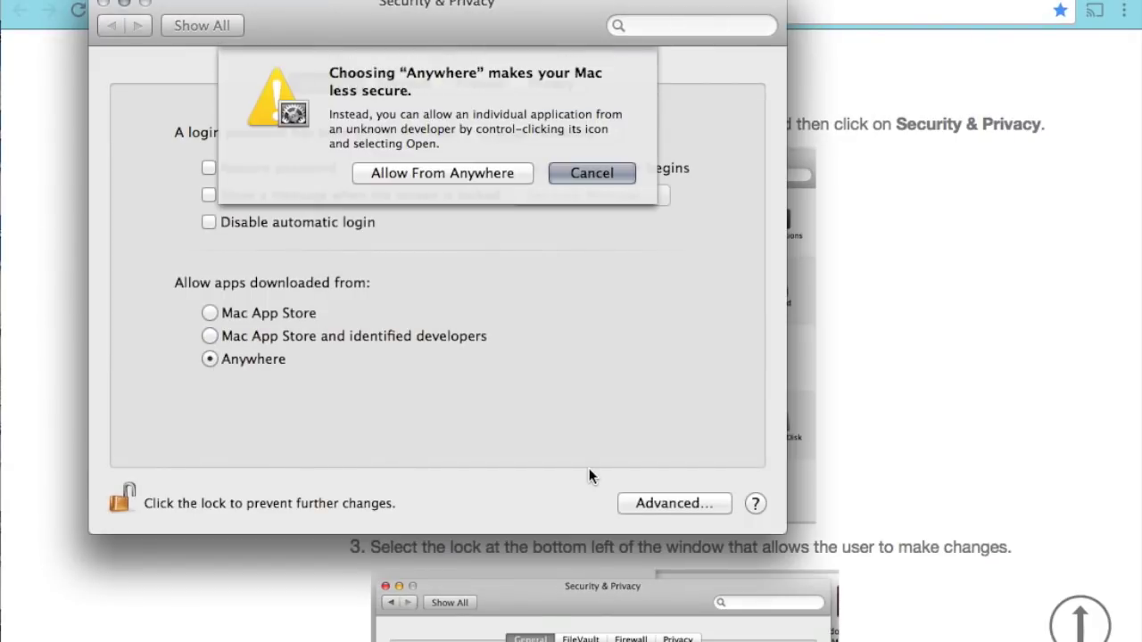
click(487, 172)
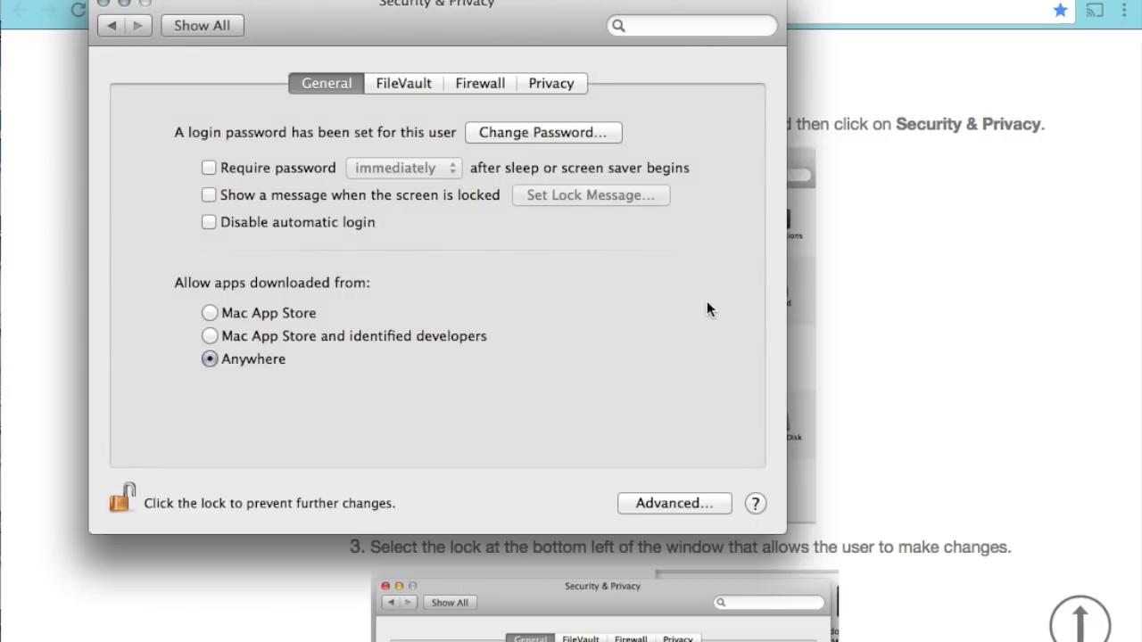
click(124, 2)
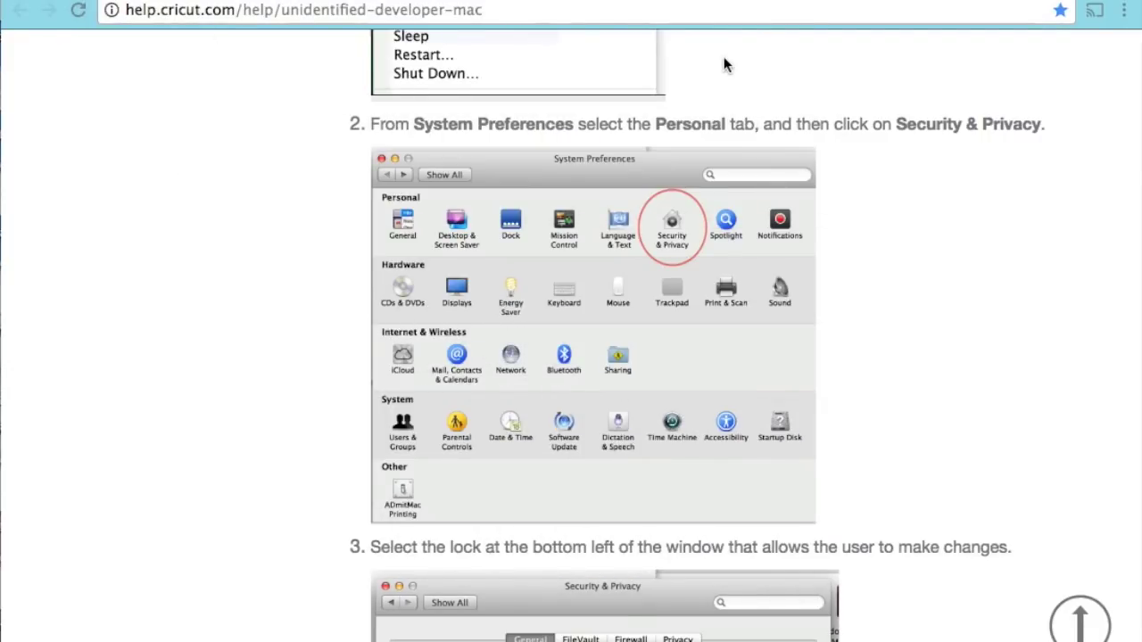
scroll(723, 64, up, 15)
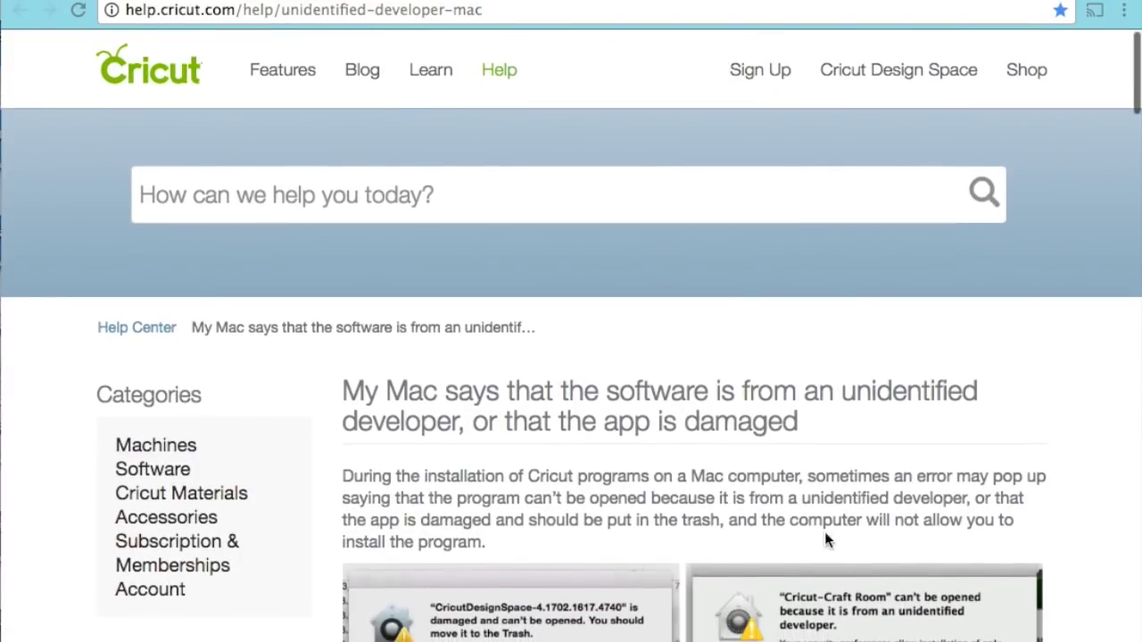
Step: Restore the Design Space window and open the downloaded installer past the internet-download warning
click(900, 638)
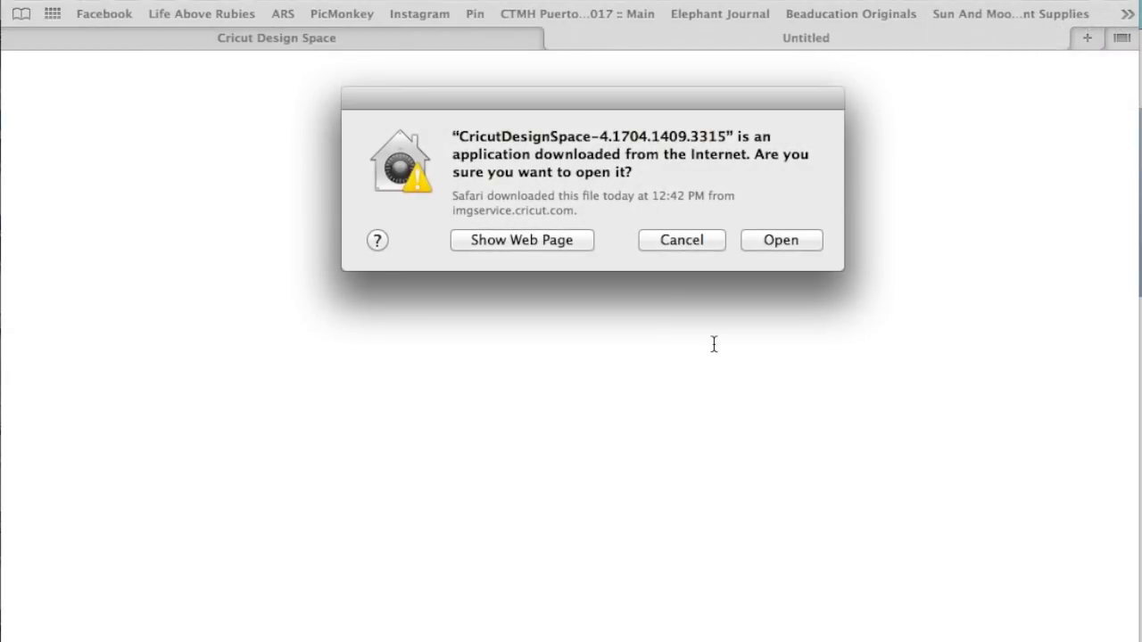
click(757, 243)
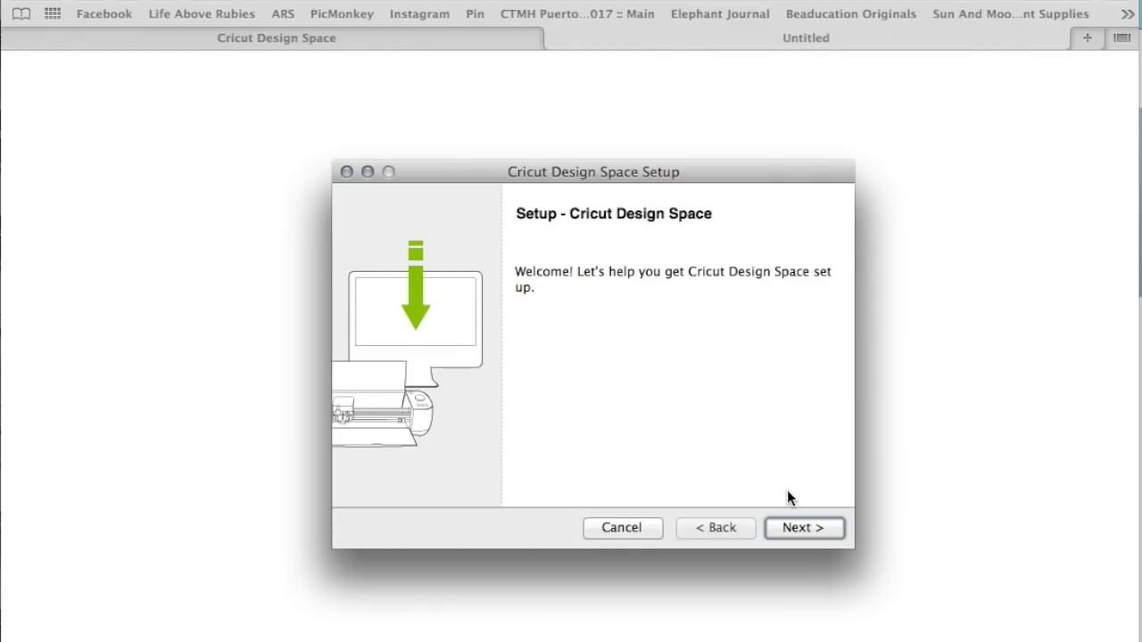
Step: Advance to the license agreement and start scrolling through its text
click(802, 535)
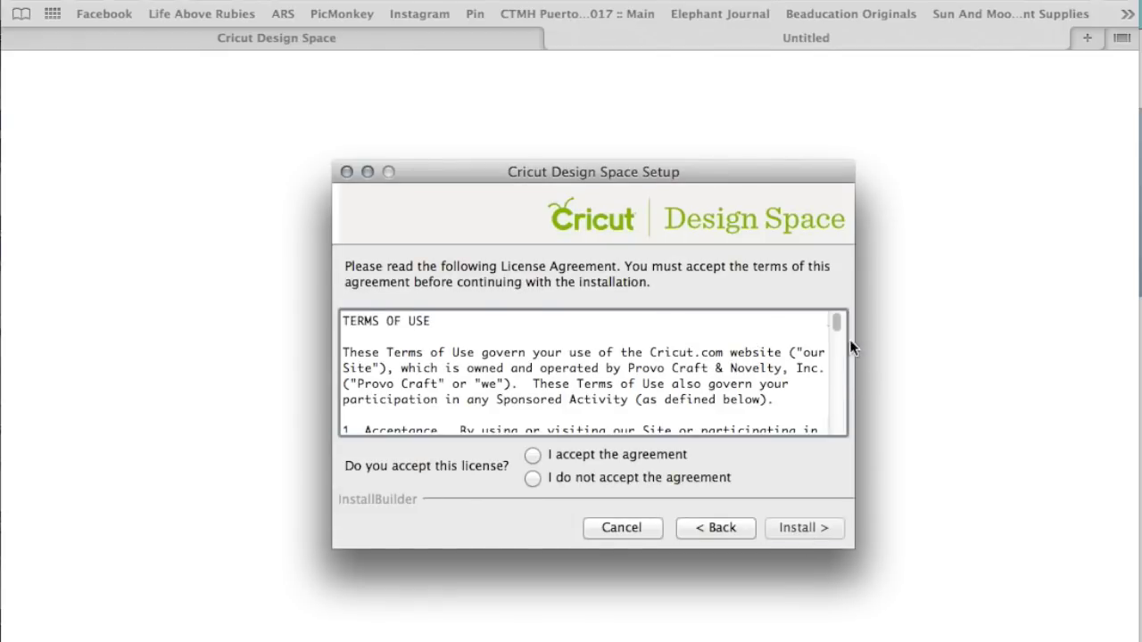
drag(835, 324, 836, 336)
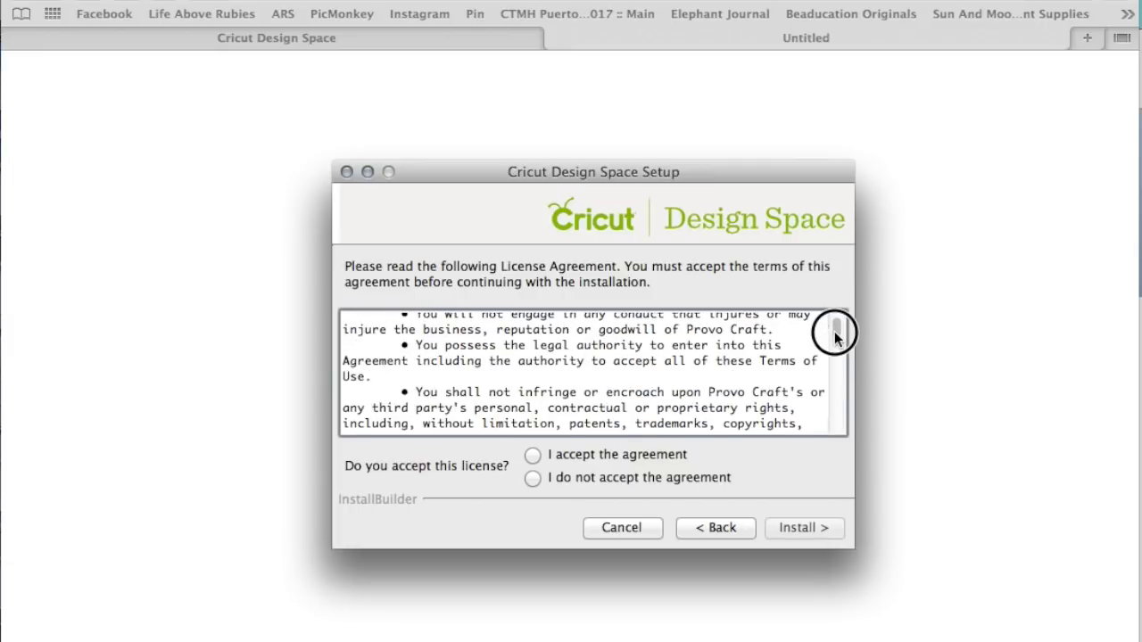
scroll(793, 346, up, 5)
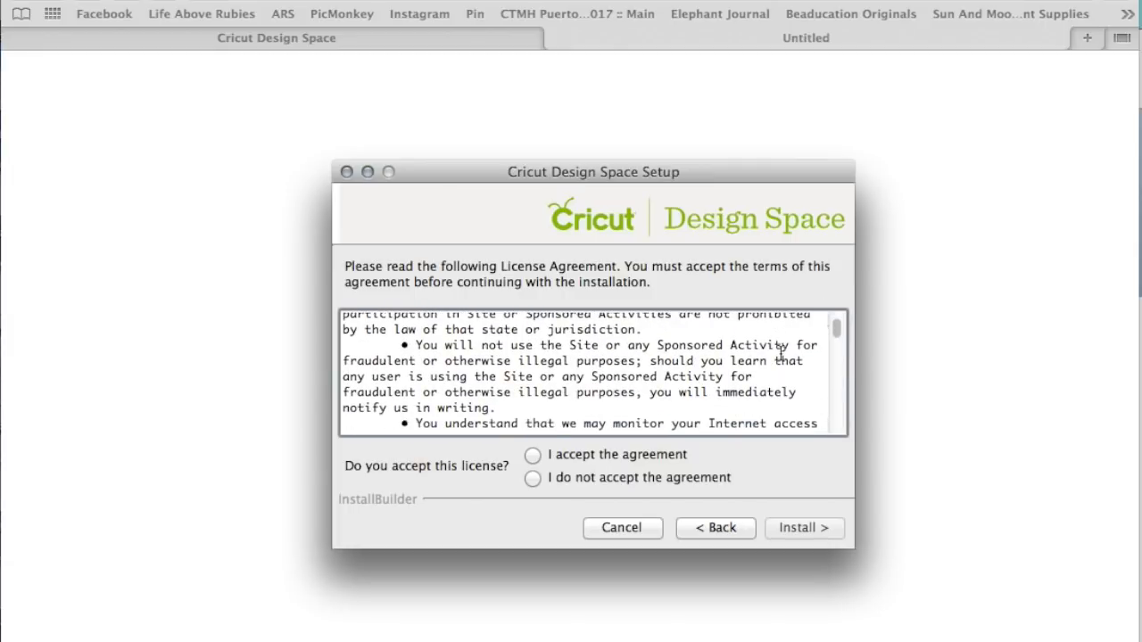
scroll(780, 352, down, 1)
scroll(777, 375, down, 1)
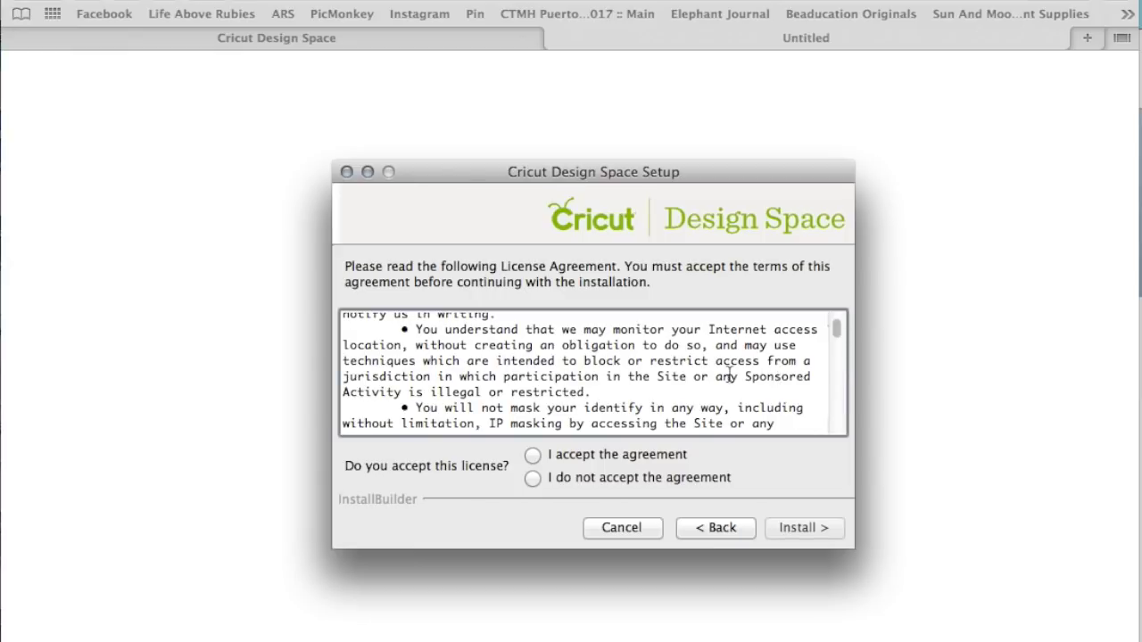
scroll(729, 377, down, 2)
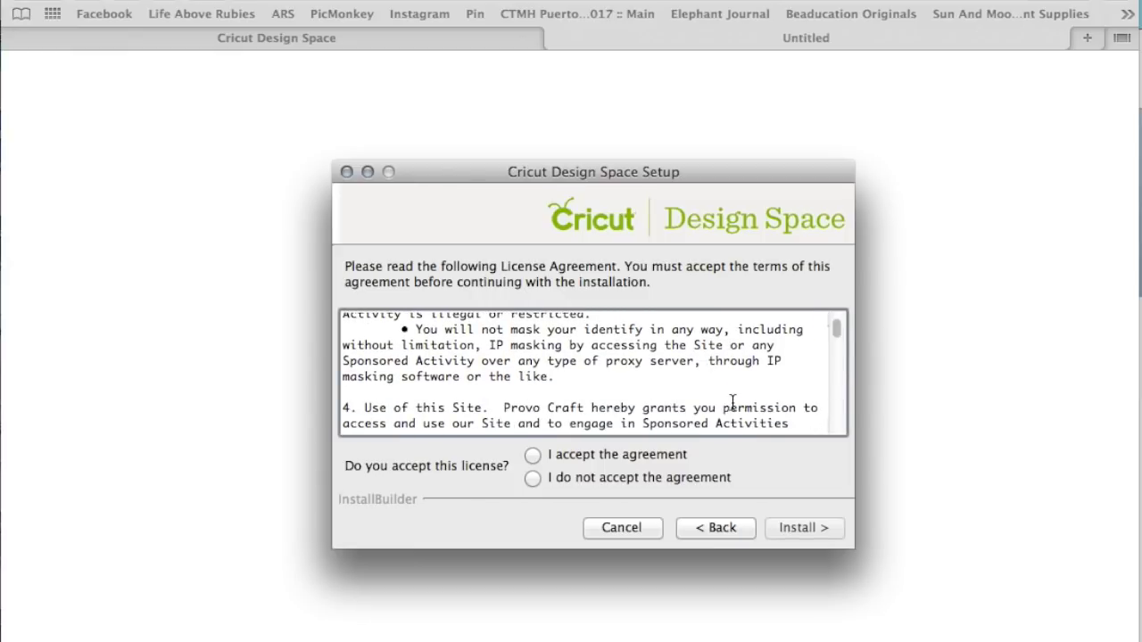
scroll(732, 402, down, 4)
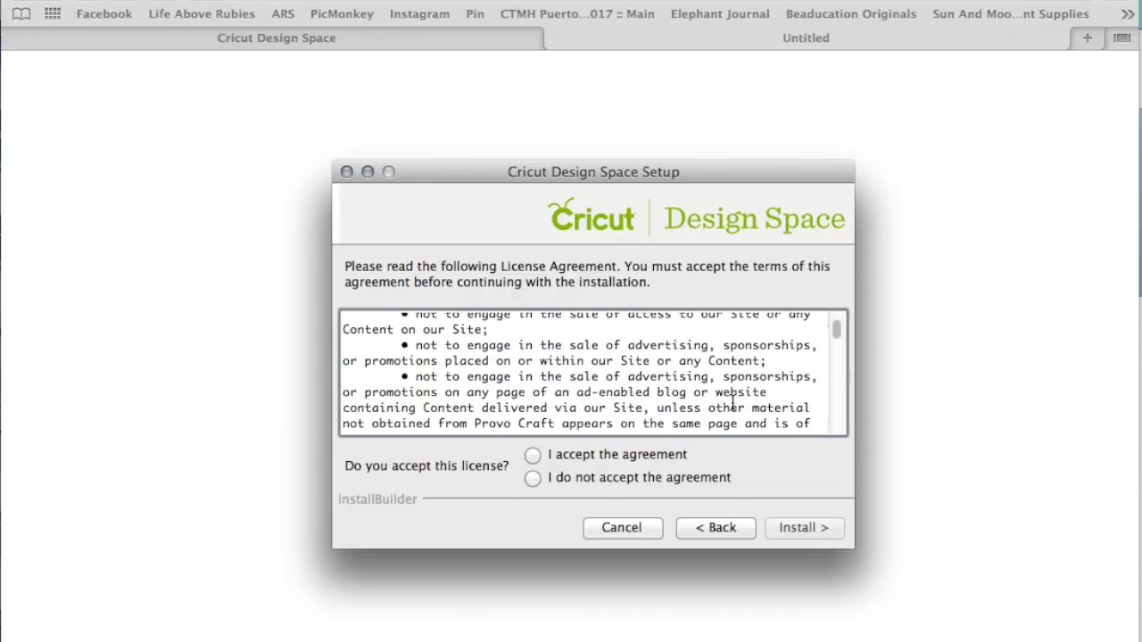
scroll(732, 404, down, 5)
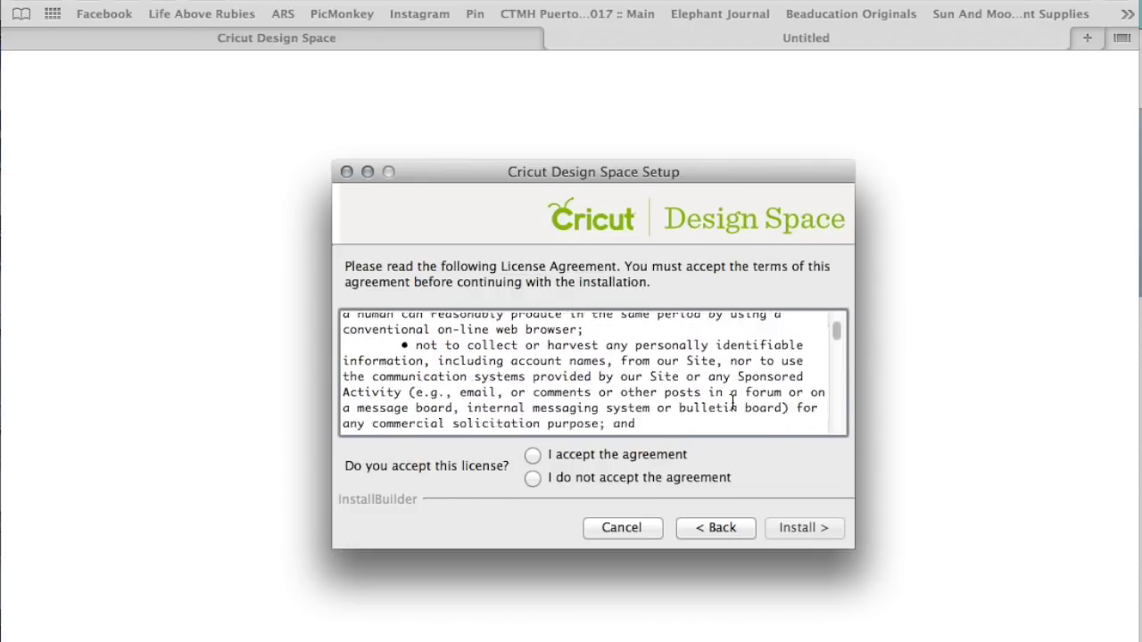
scroll(732, 404, down, 5)
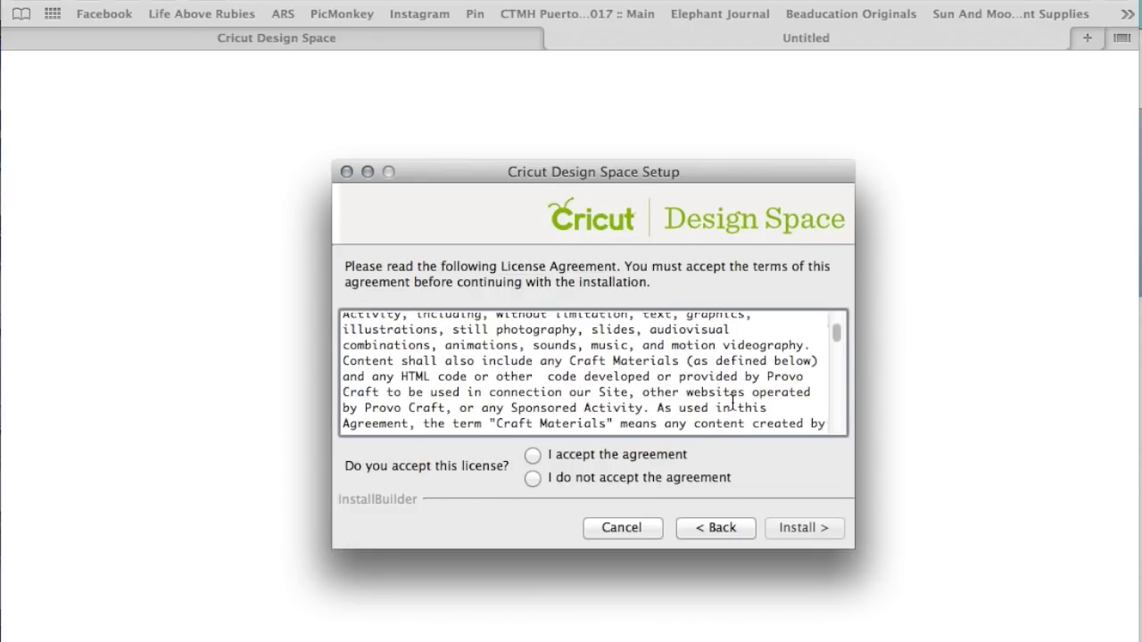
Step: Finish reading the license, choose 'I accept the agreement', and begin installing
scroll(732, 403, down, 2)
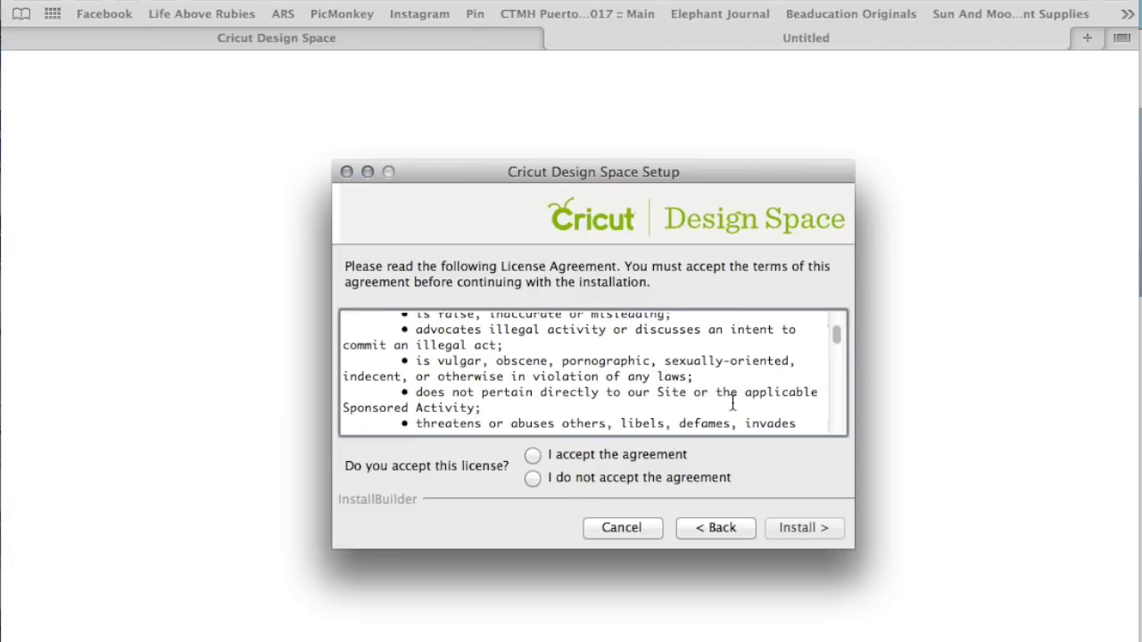
scroll(733, 404, down, 5)
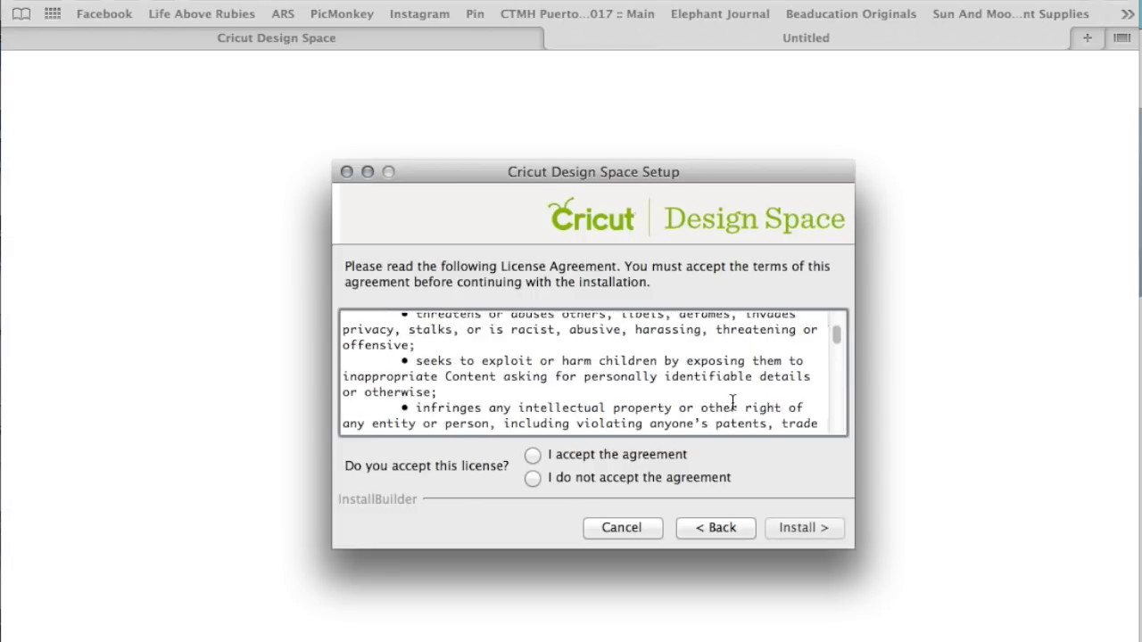
scroll(733, 404, down, 8)
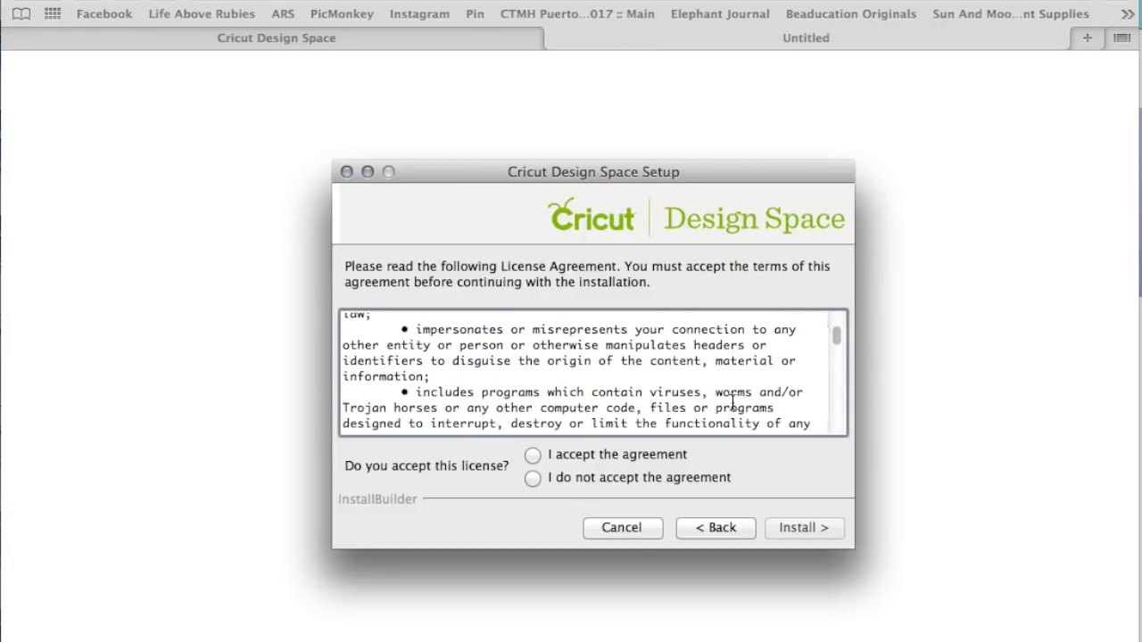
scroll(733, 404, down, 15)
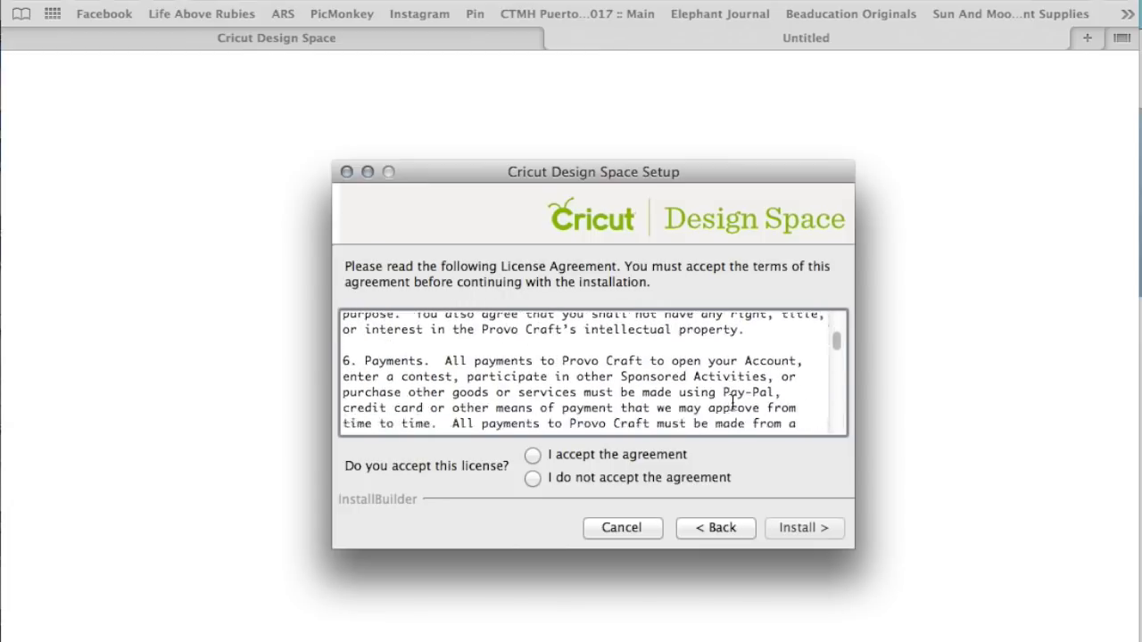
scroll(733, 404, down, 20)
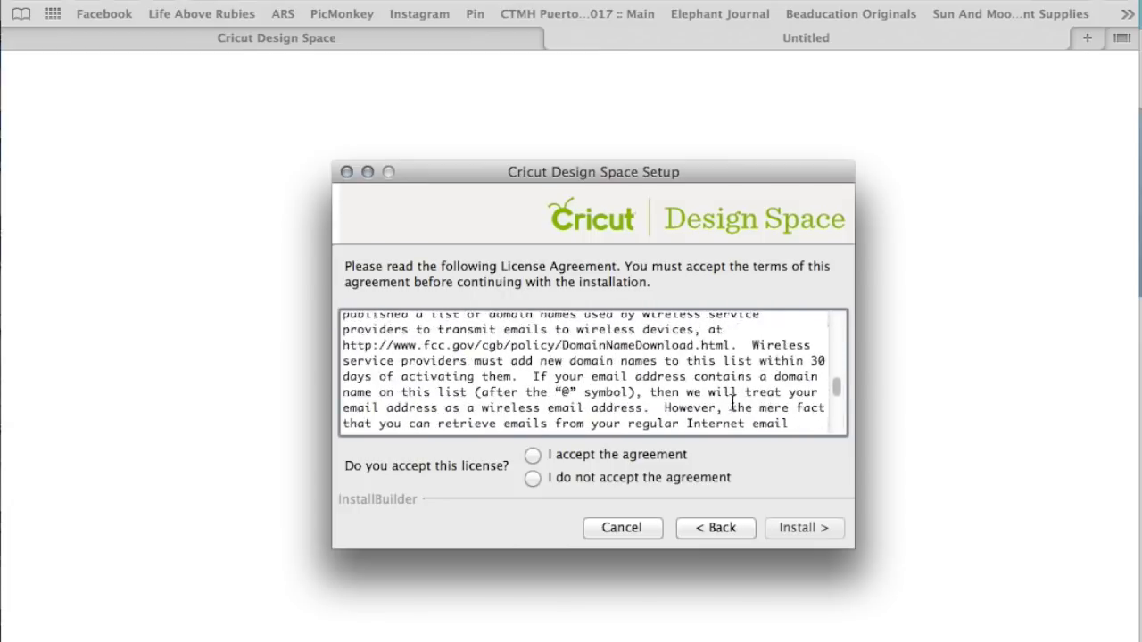
scroll(732, 405, down, 20)
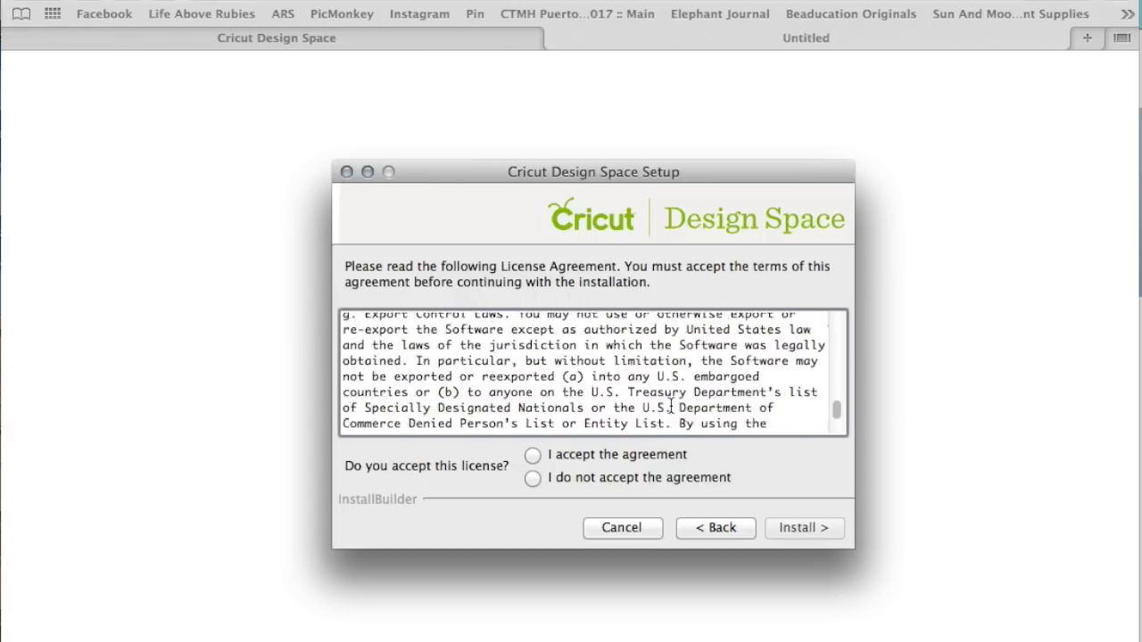
click(532, 455)
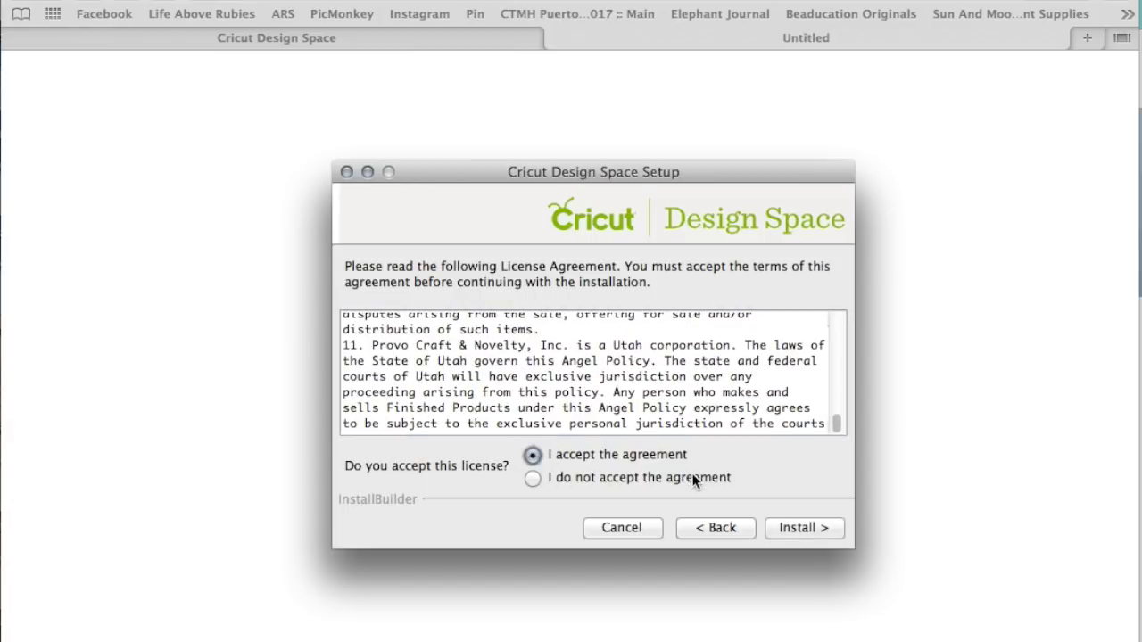
click(791, 534)
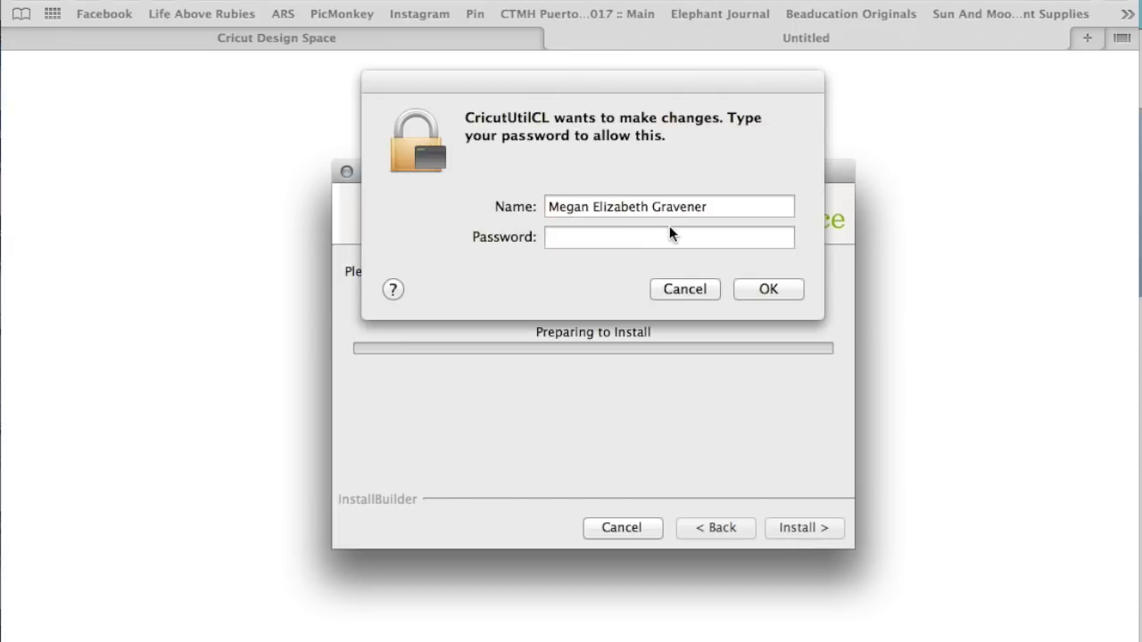
Step: Authorise the CricutUtilCL installation with the Mac account password, re-entering it after rejection
click(670, 236)
text(•••••)
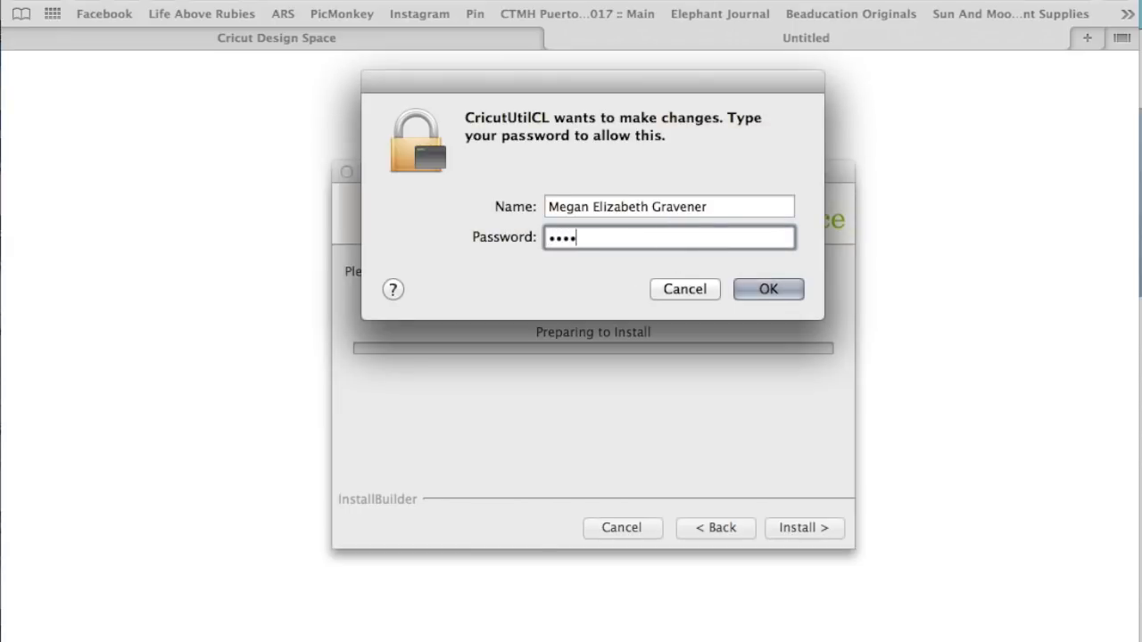
key(BackSpace)
key(BackSpace)
key(BackSpace)
key(BackSpace)
key(BackSpace)
text(•••••••••••)
click(768, 289)
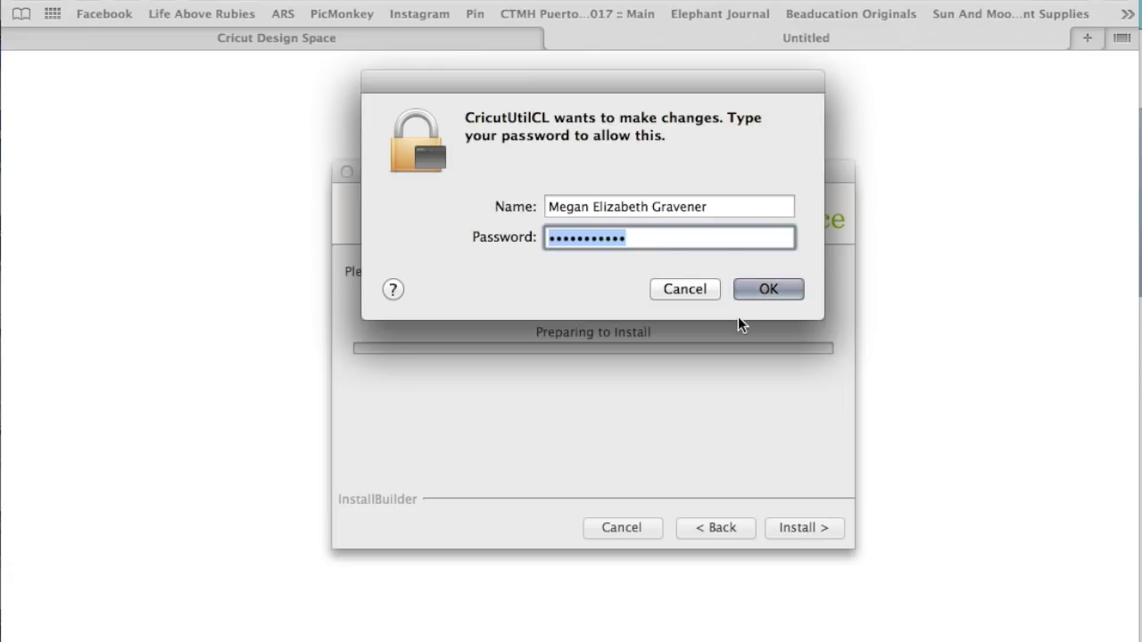
text(•••••••••••)
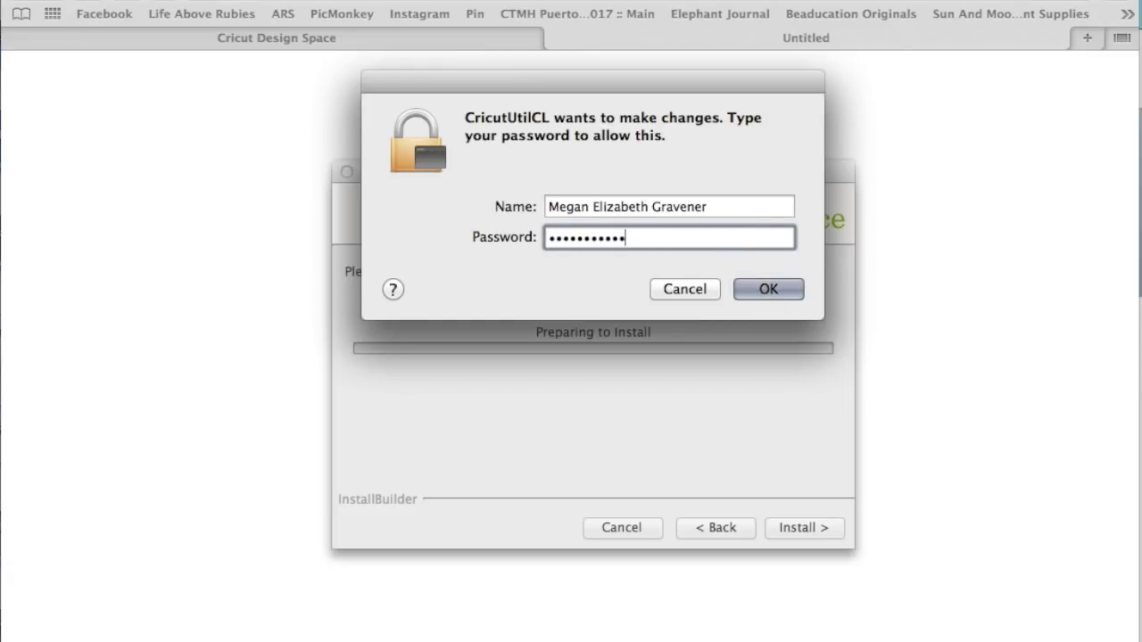
click(767, 291)
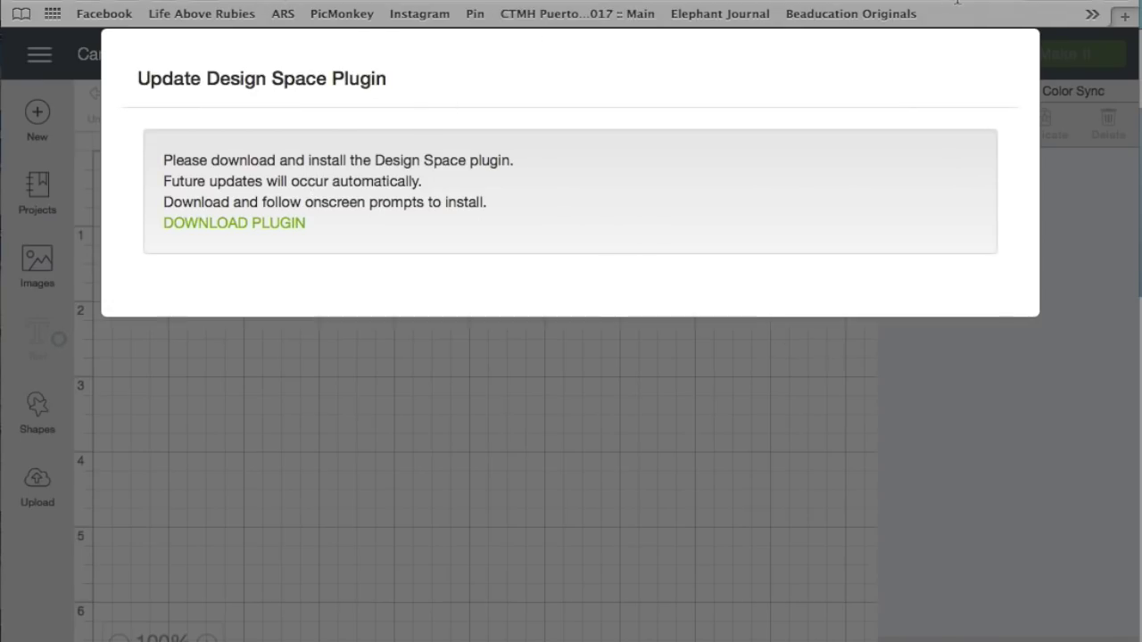
Step: Dismiss the Update Design Space Plugin prompt, check the blank Untitled canvas, and open the navigation menu
key(super+w)
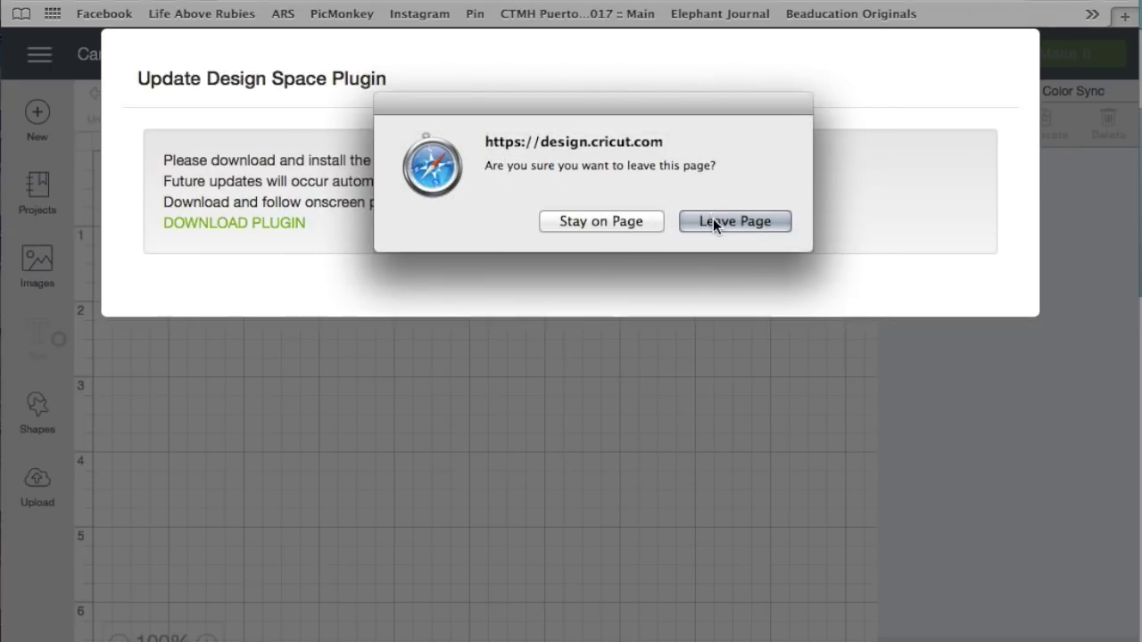
click(602, 221)
key(Escape)
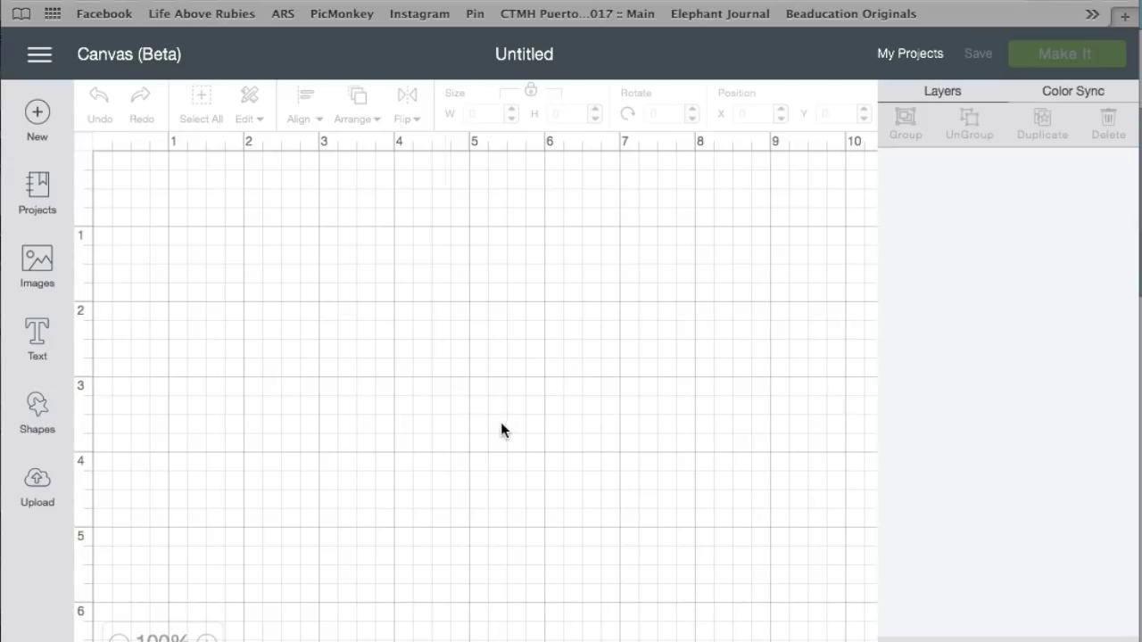
scroll(468, 454, down, 5)
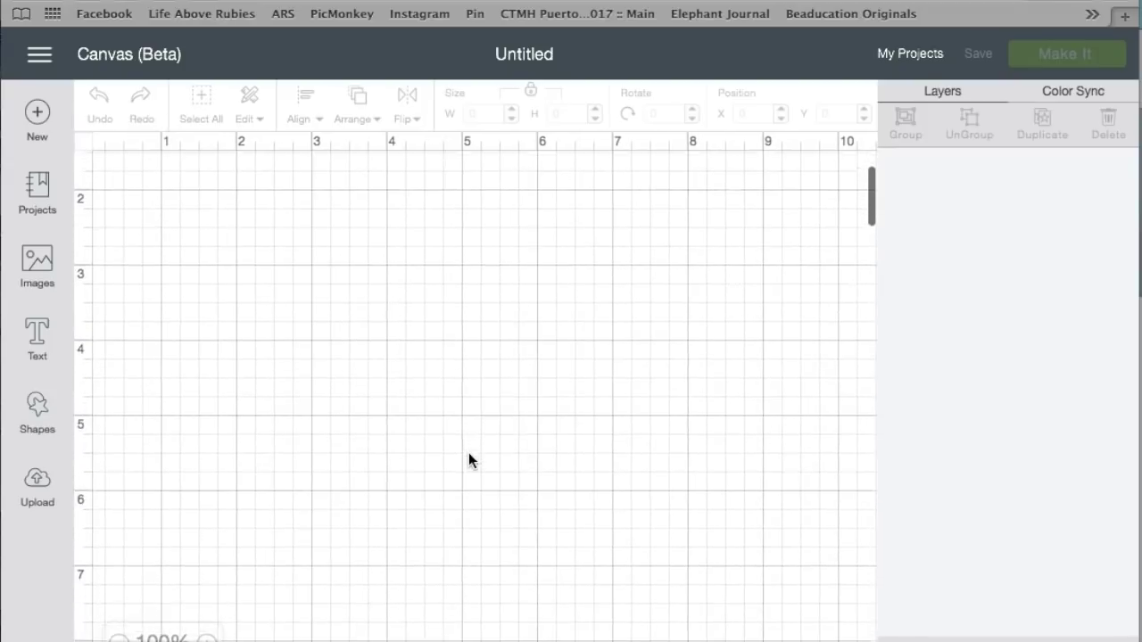
scroll(470, 459, down, 15)
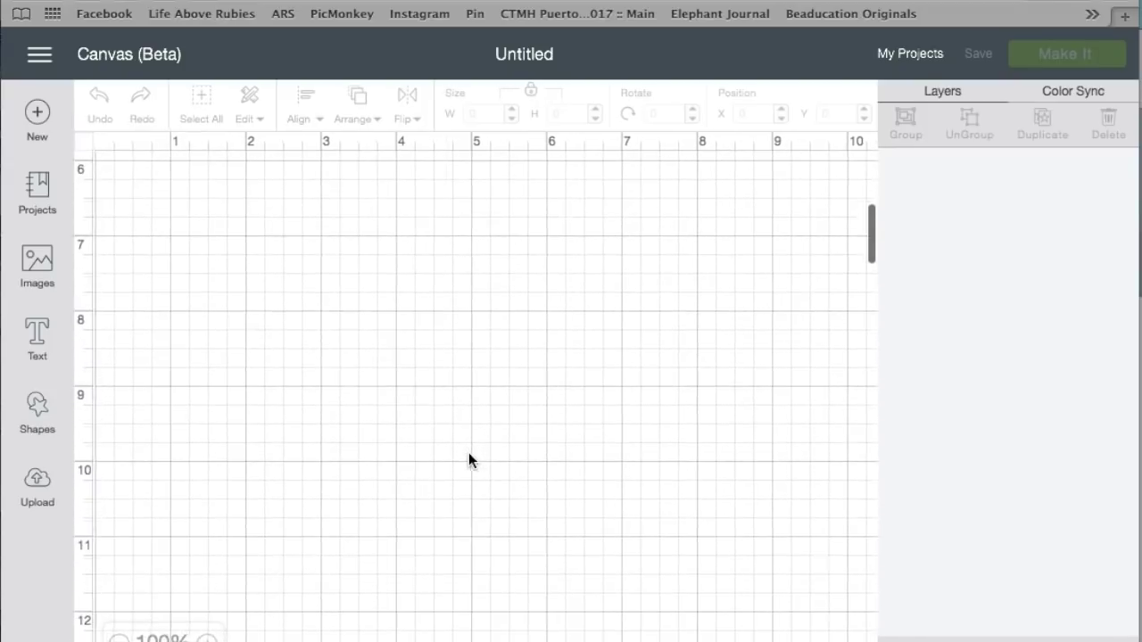
scroll(468, 452, up, 15)
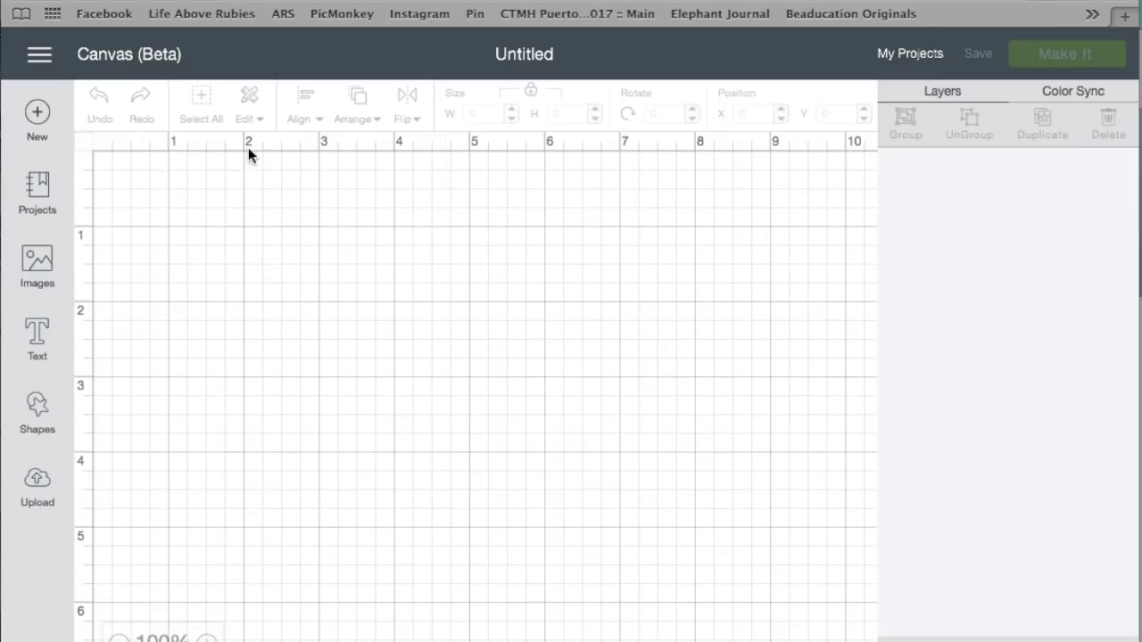
click(38, 57)
Step: Go to the Home (Beta) page and scroll down through its project rows
click(51, 103)
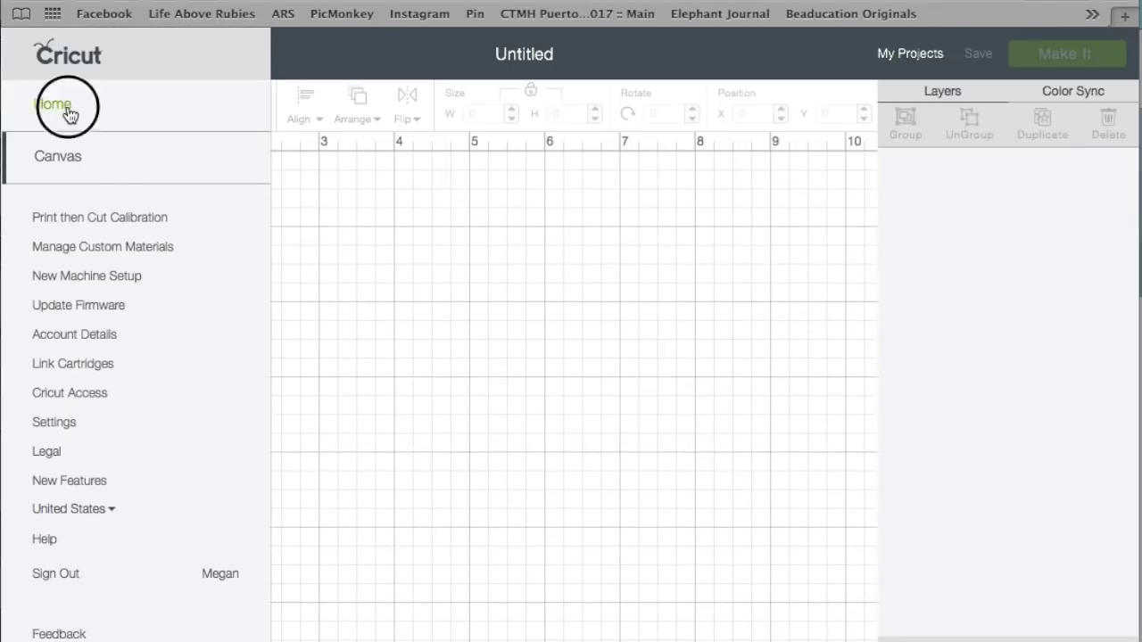
scroll(536, 446, down, 5)
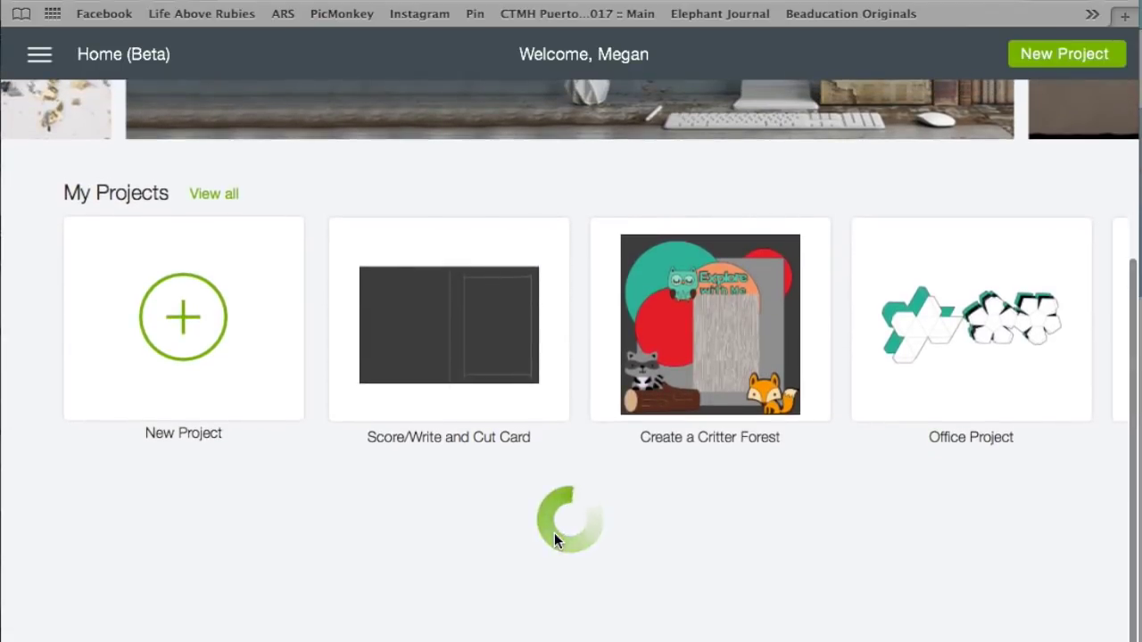
scroll(554, 533, down, 5)
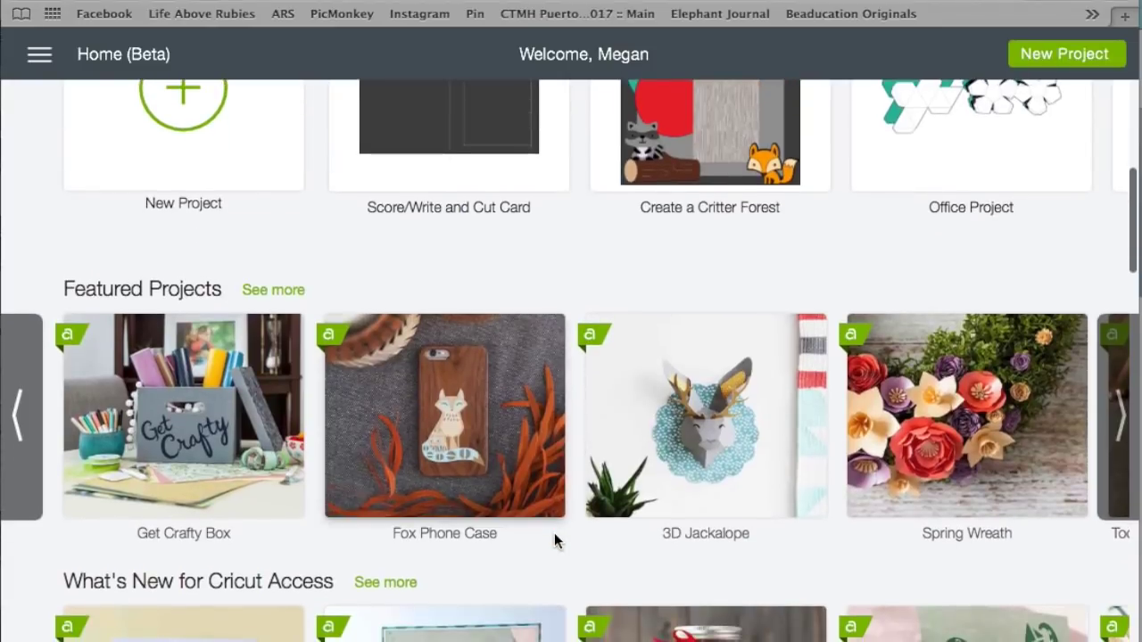
scroll(554, 533, down, 3)
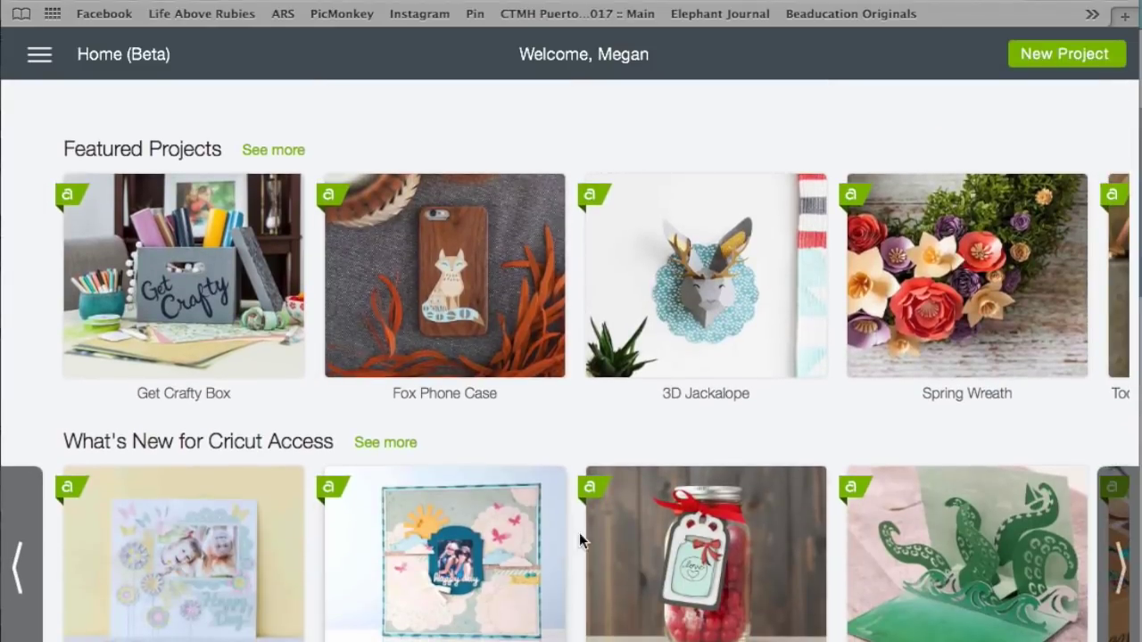
scroll(589, 535, down, 5)
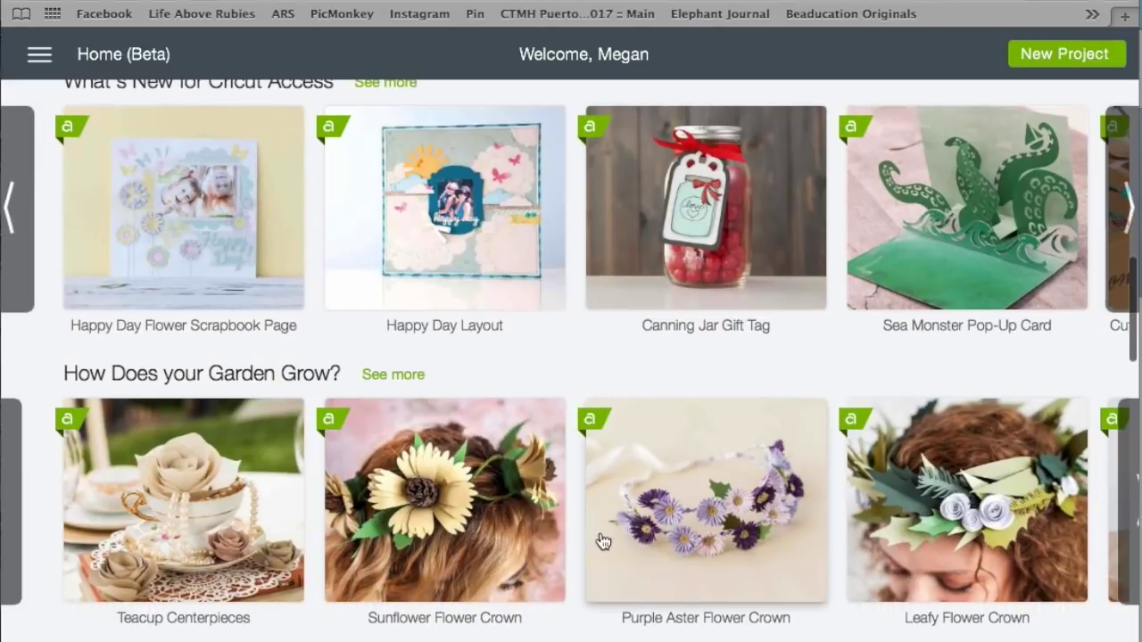
scroll(339, 477, down, 4)
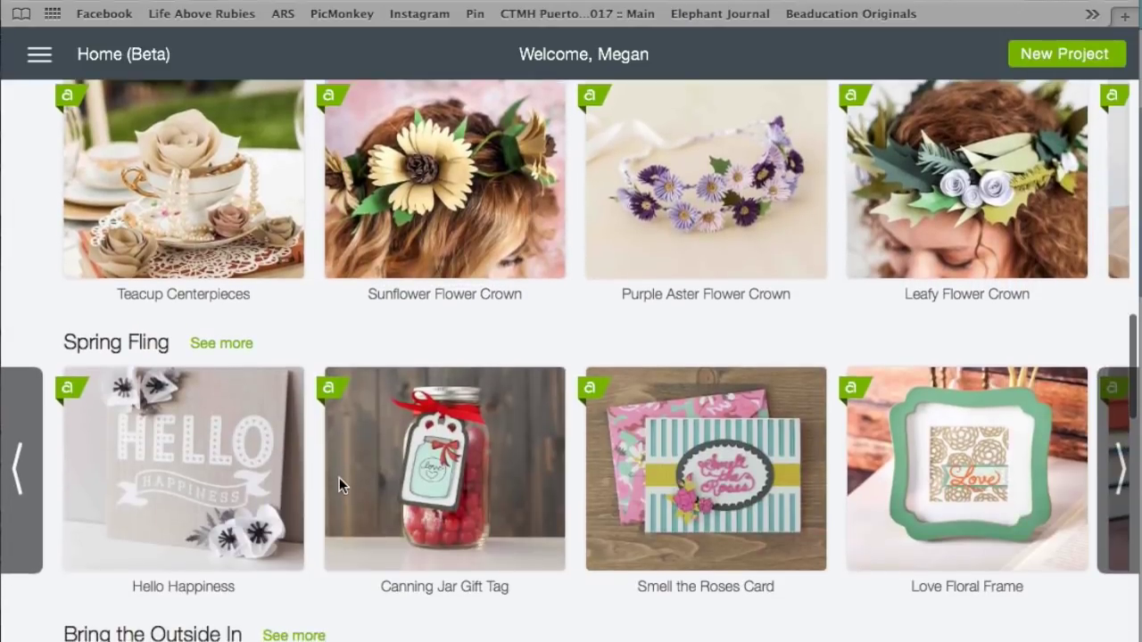
Step: Finish browsing the rows, return to the top, and start a new blank project
scroll(339, 478, down, 10)
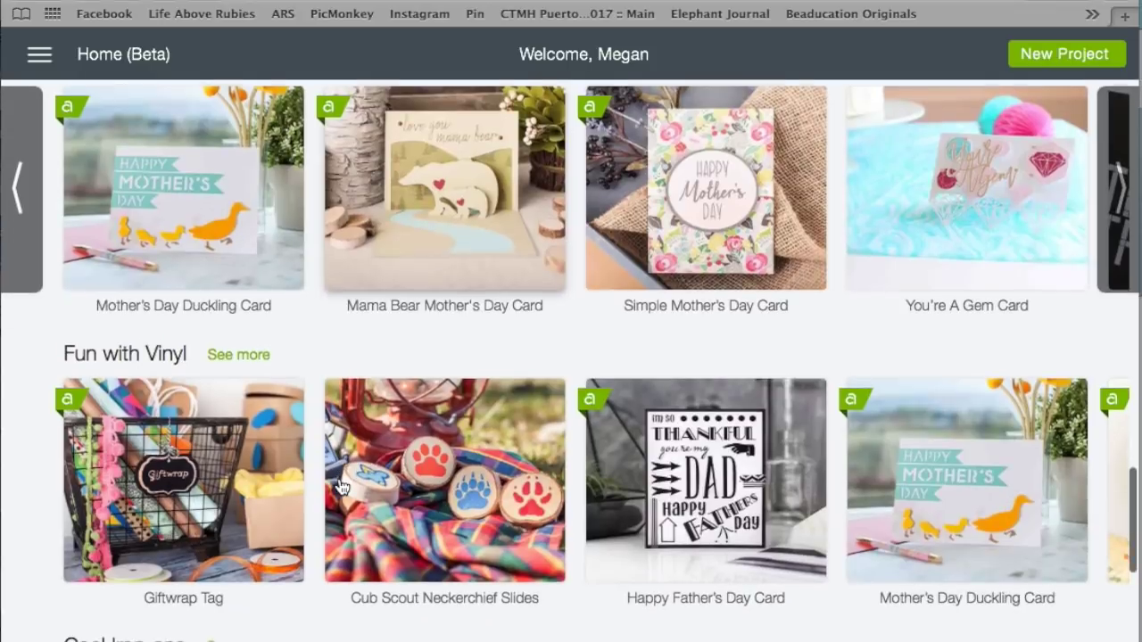
scroll(332, 504, down, 6)
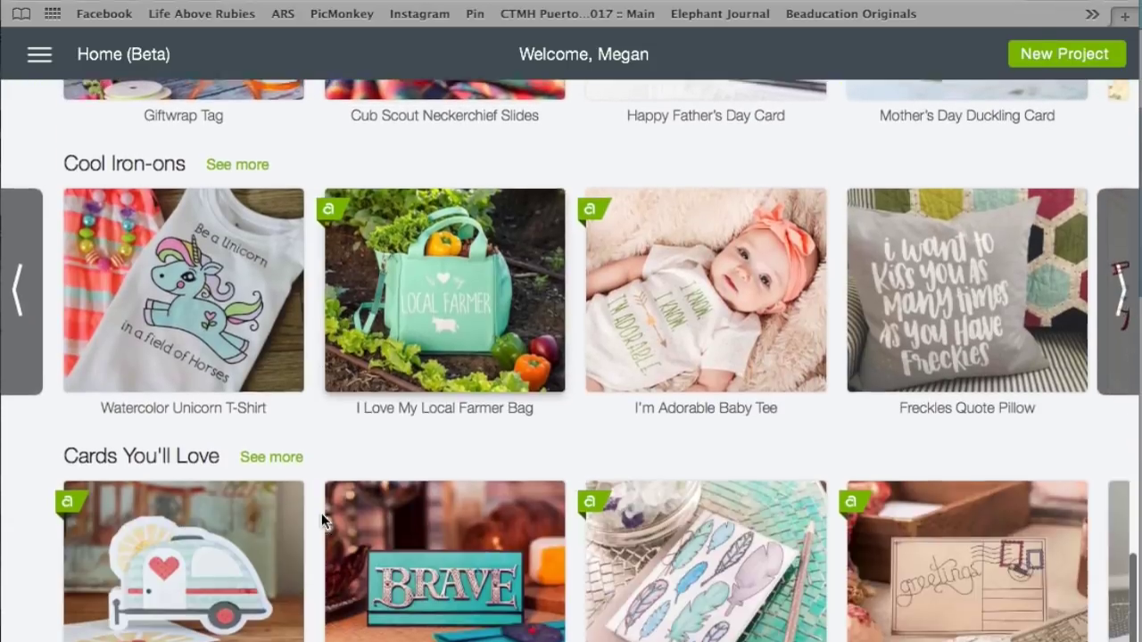
scroll(321, 513, down, 2)
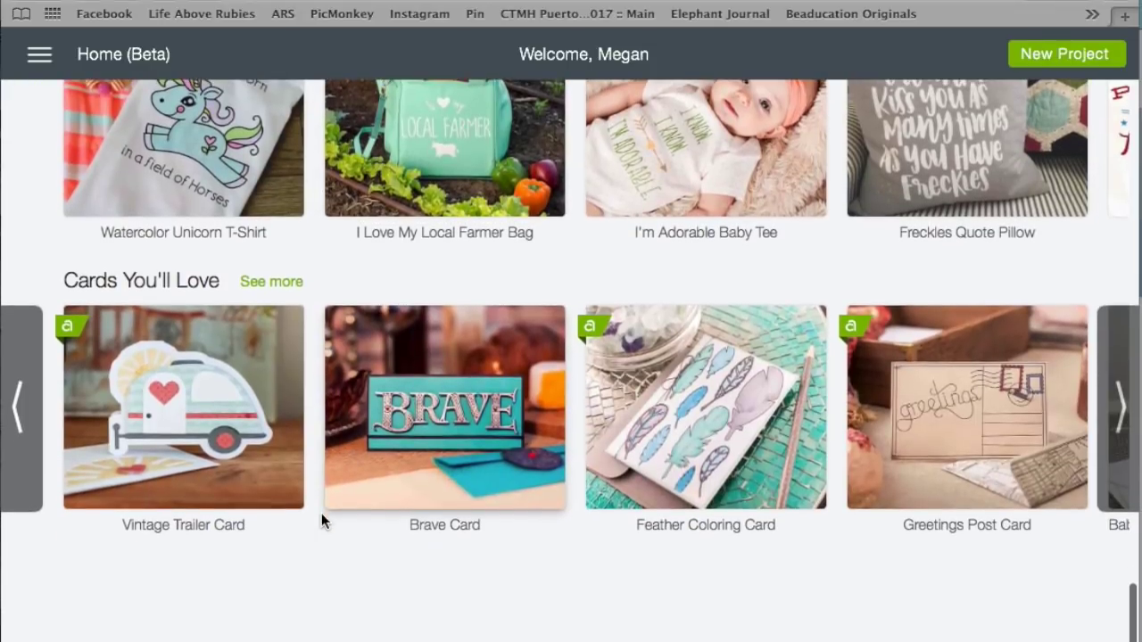
scroll(498, 492, up, 15)
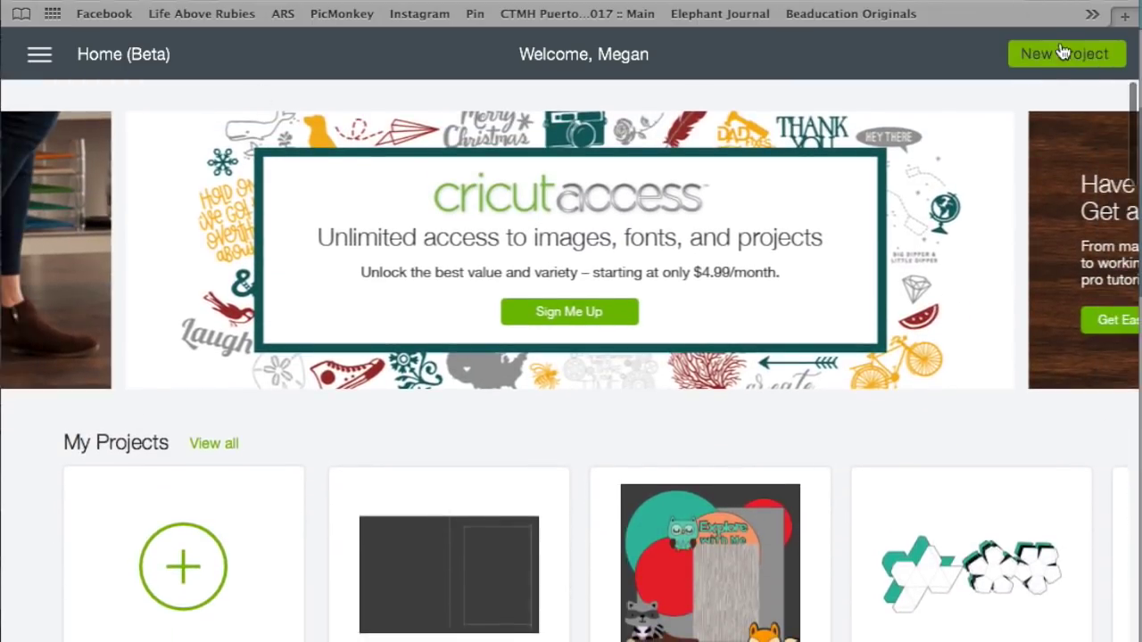
click(1062, 52)
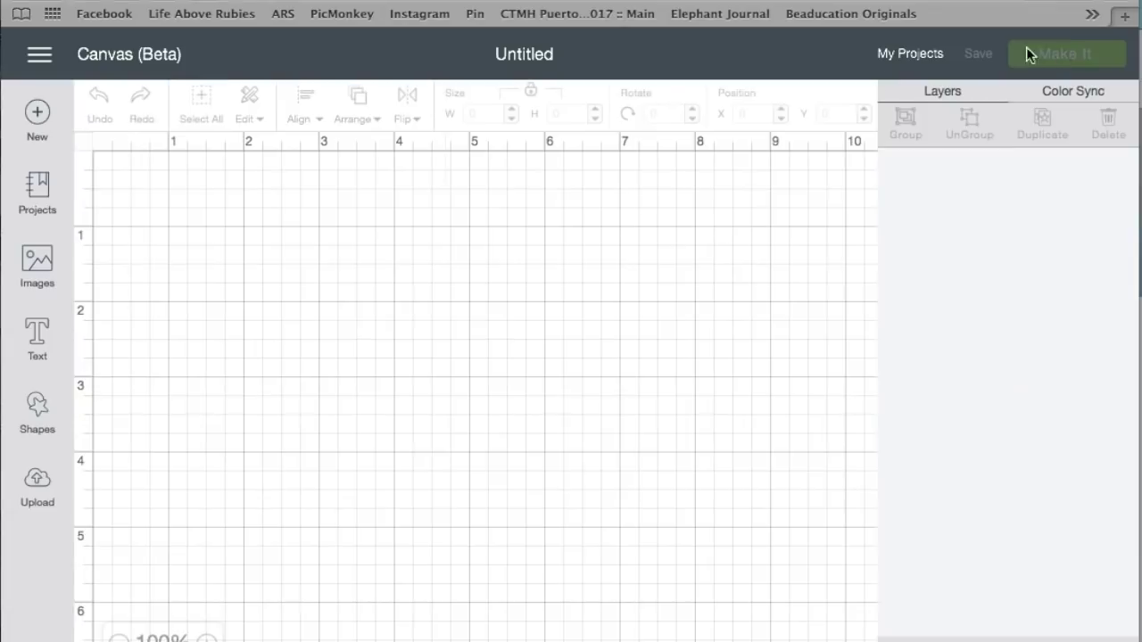
click(706, 0)
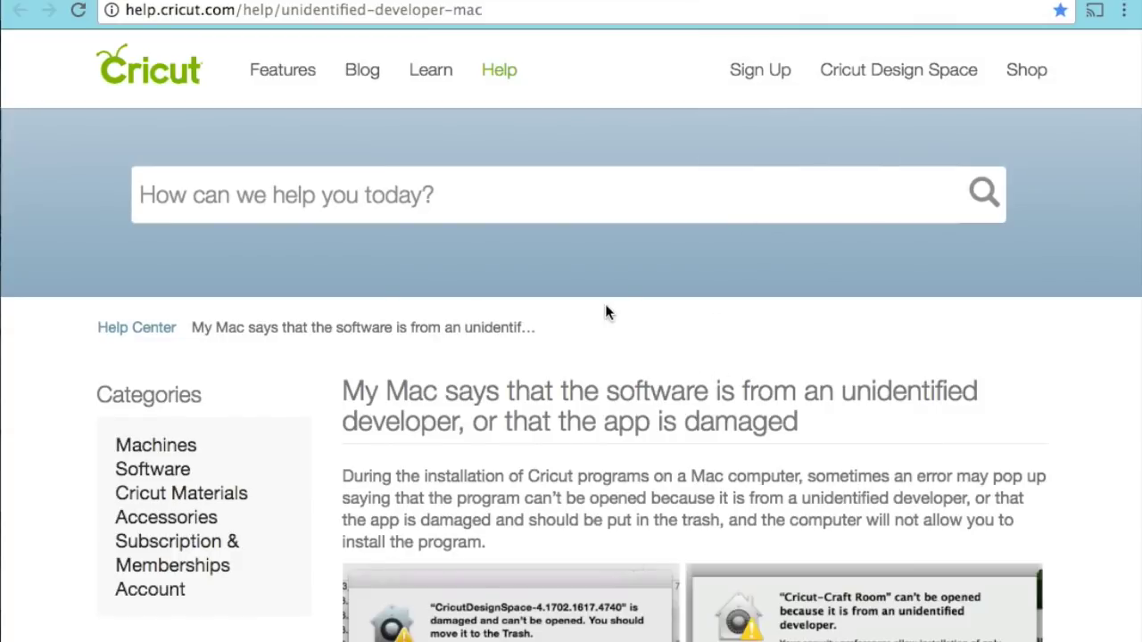
Step: Read to the end of the unidentified-developer article, then relock the Security & Privacy padlock
scroll(661, 419, down, 4)
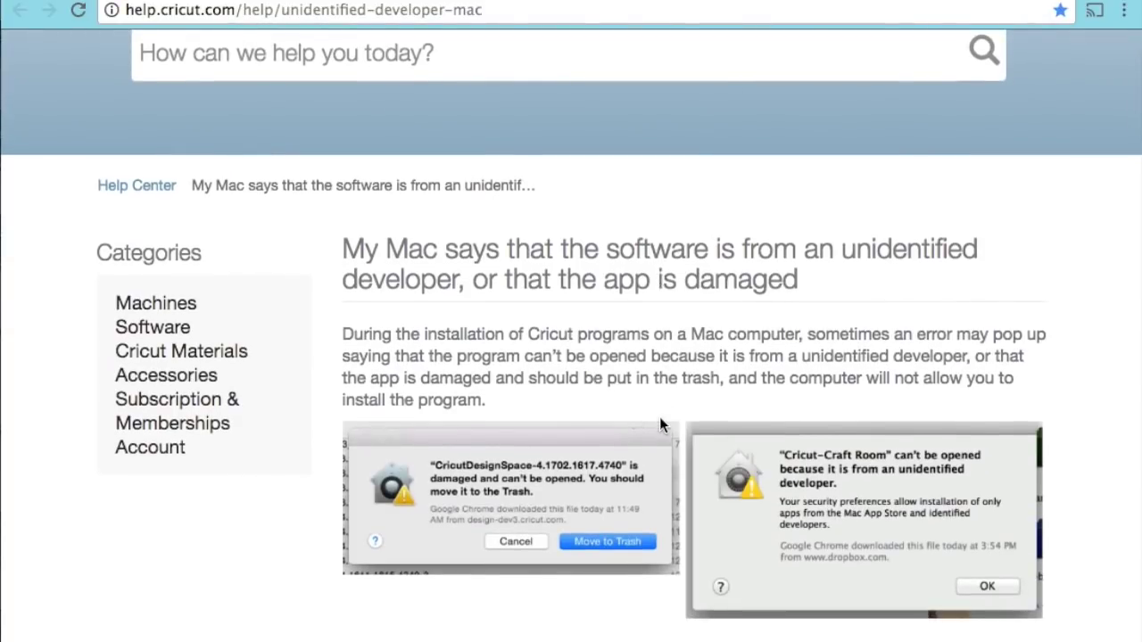
scroll(661, 424, down, 5)
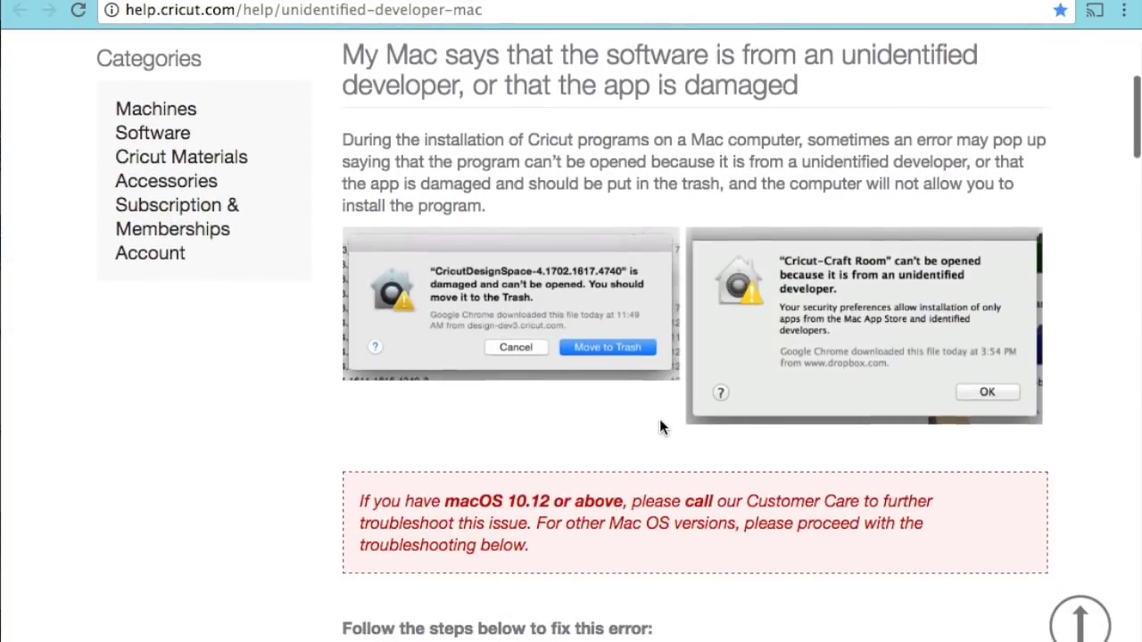
scroll(661, 428, down, 4)
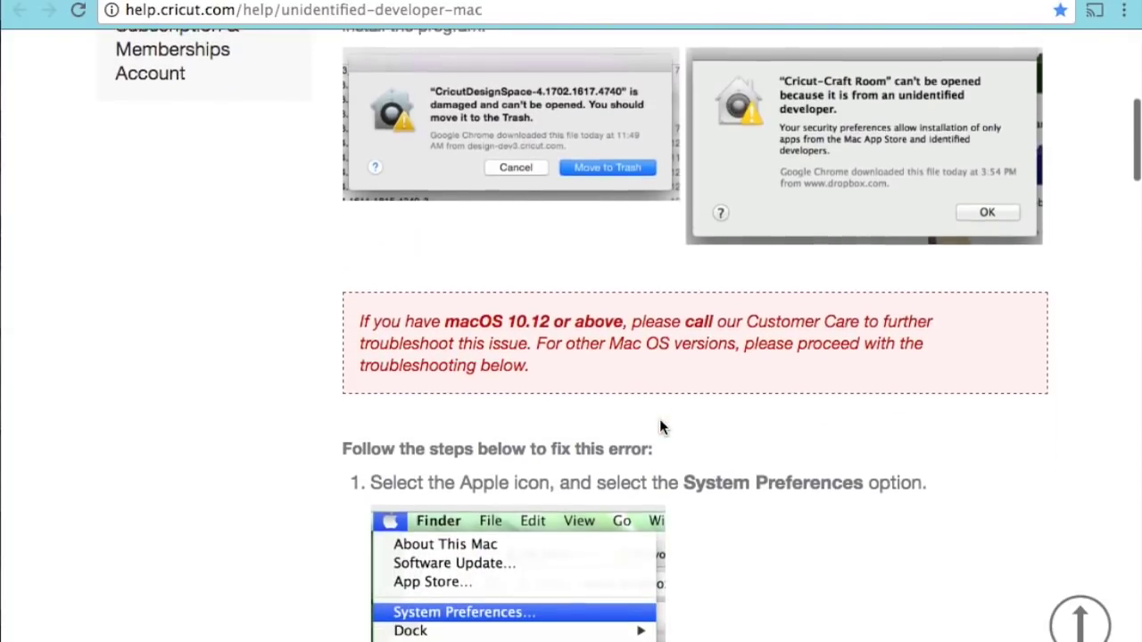
scroll(660, 428, down, 5)
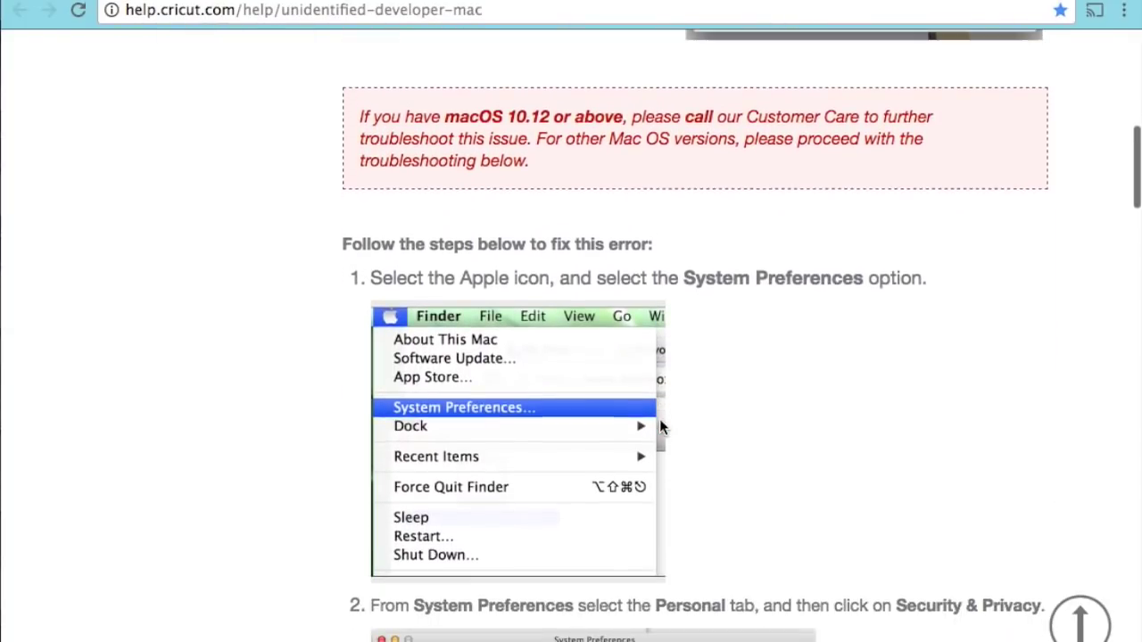
scroll(660, 430, down, 13)
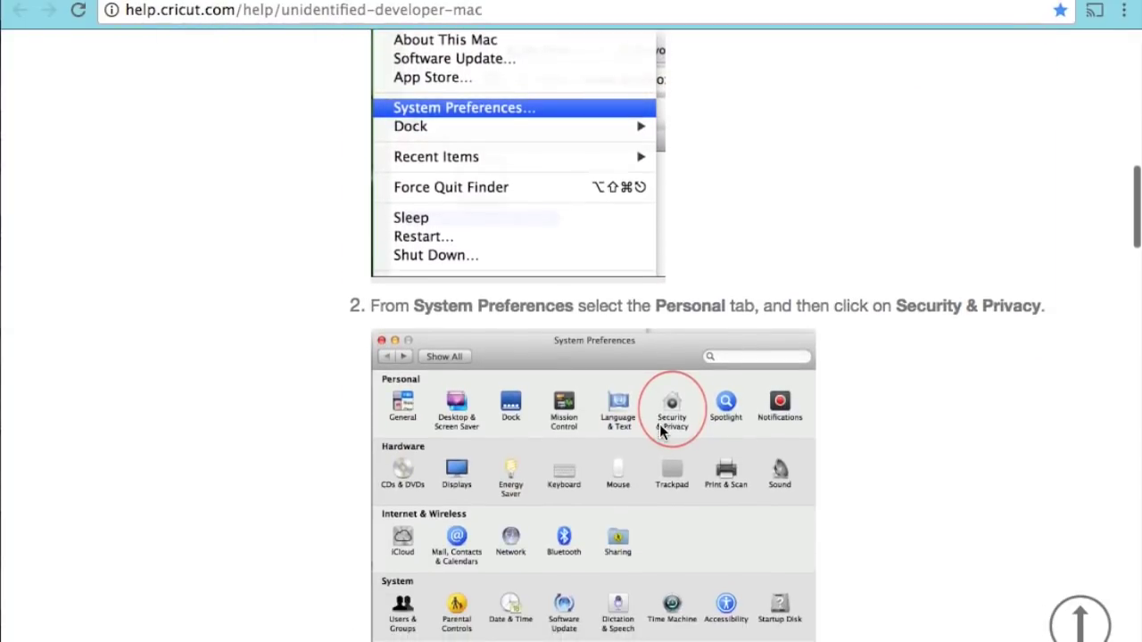
scroll(659, 426, down, 19)
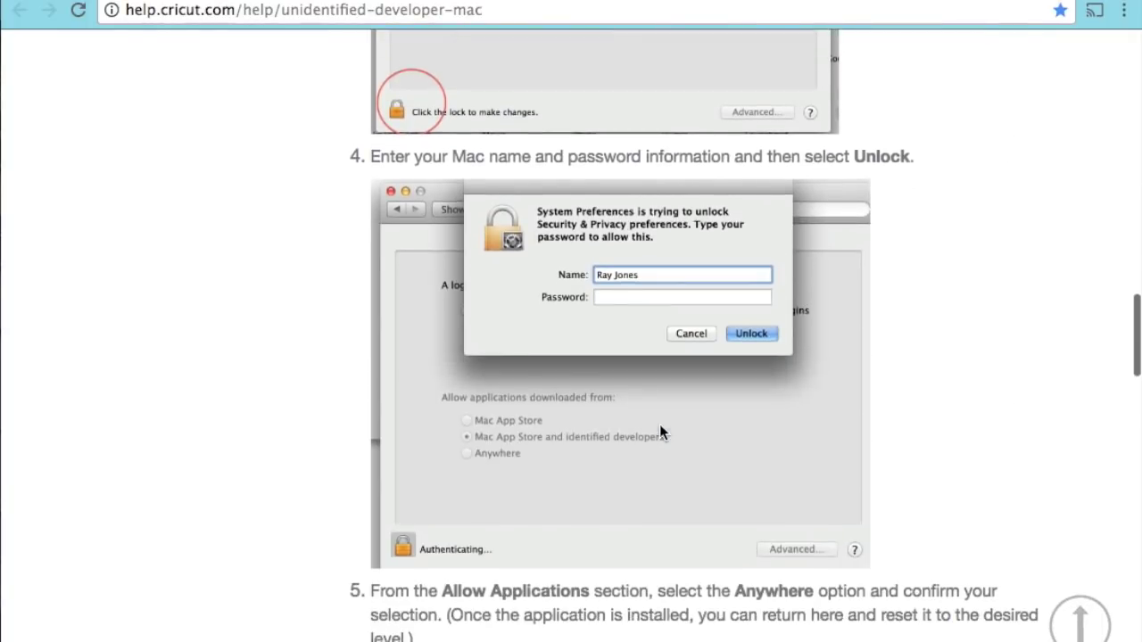
scroll(660, 429, down, 16)
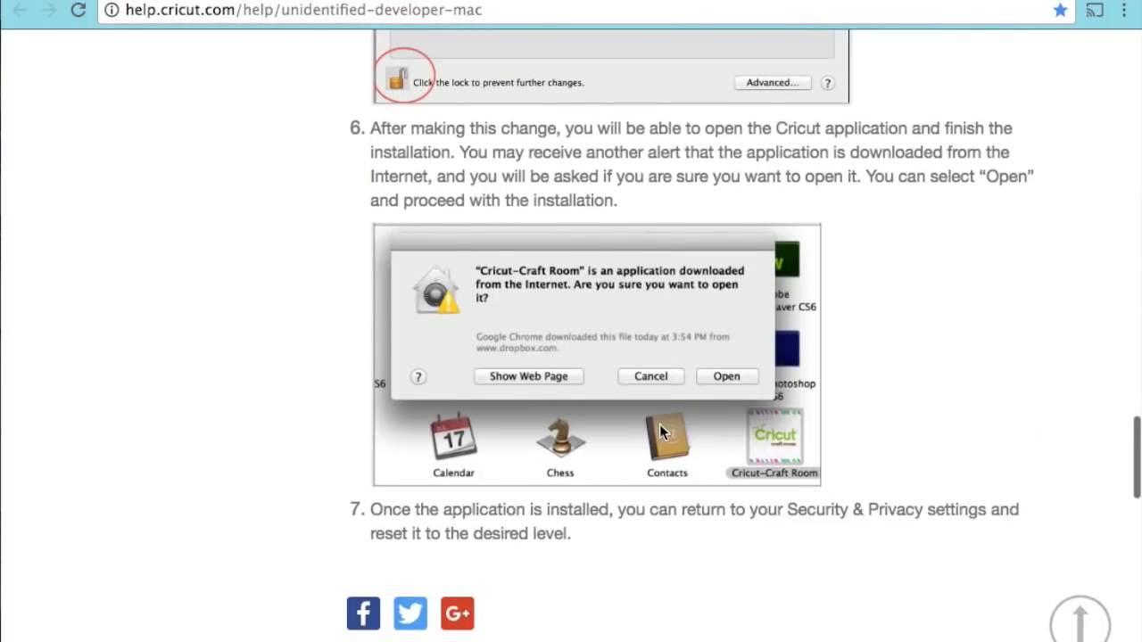
scroll(659, 433, down, 8)
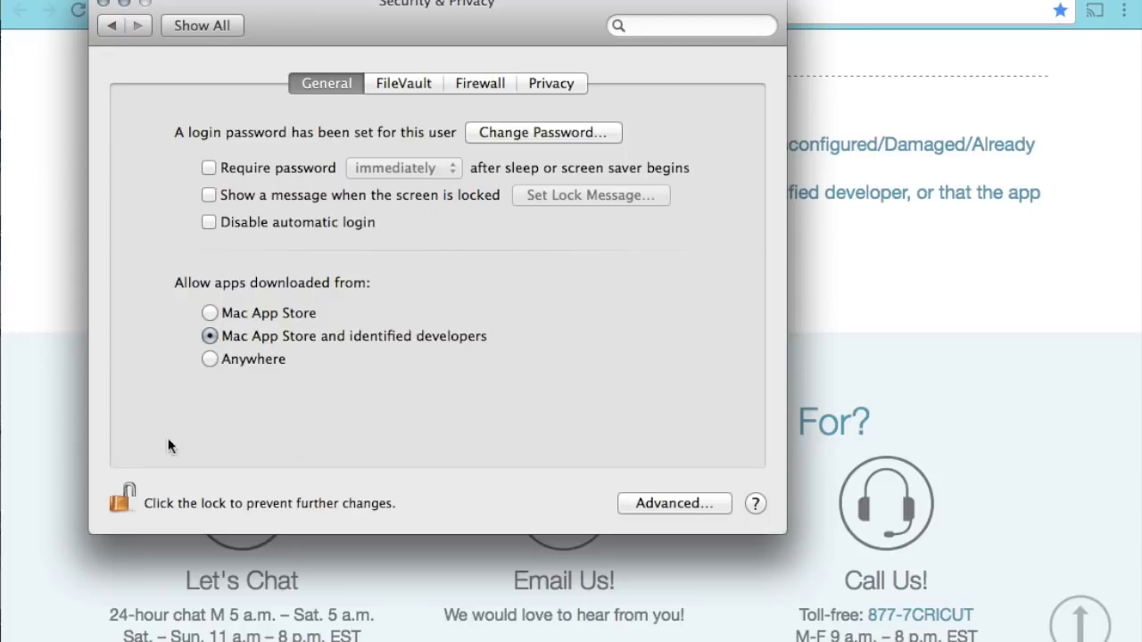
click(130, 491)
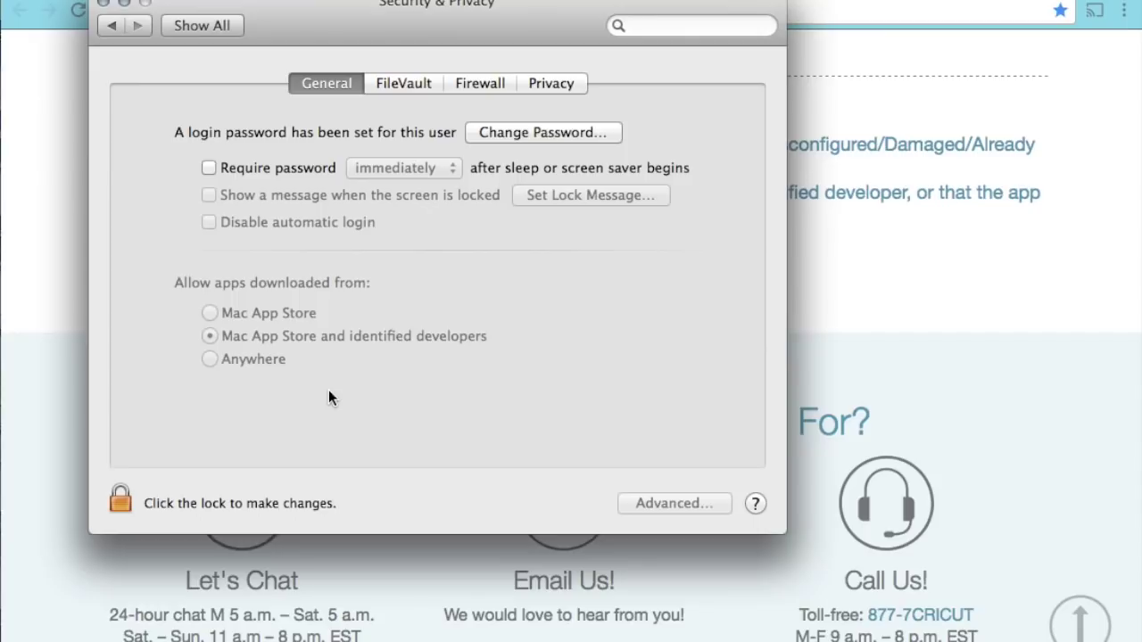
Step: Close the security settings and browse Home (Beta) down through rows like Just for Mom and Fun with Vinyl
click(103, 4)
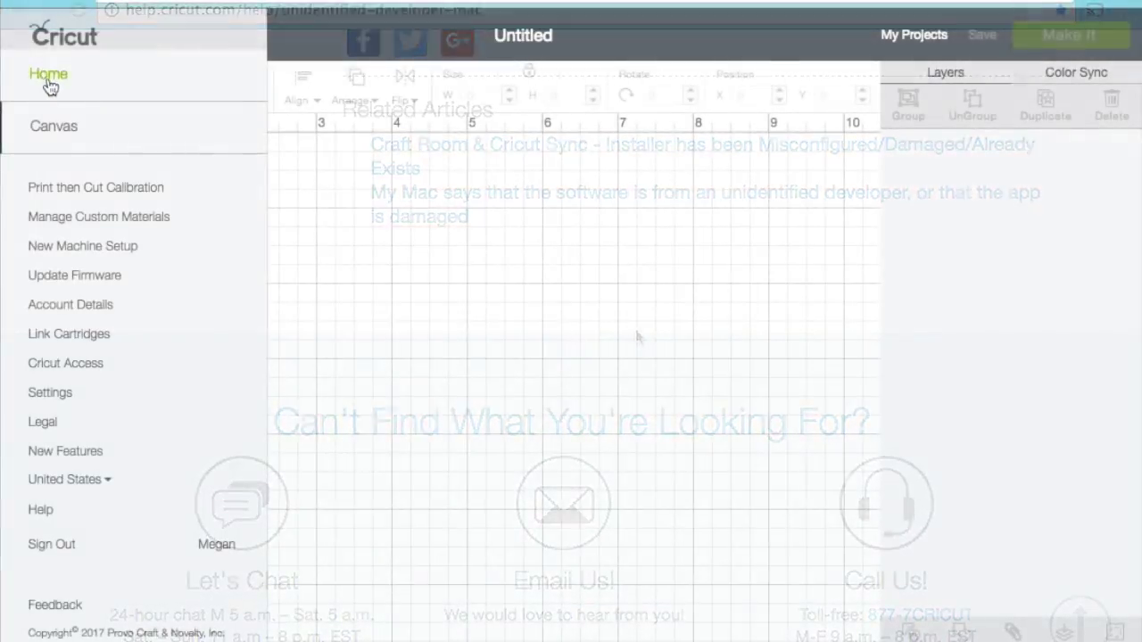
click(45, 73)
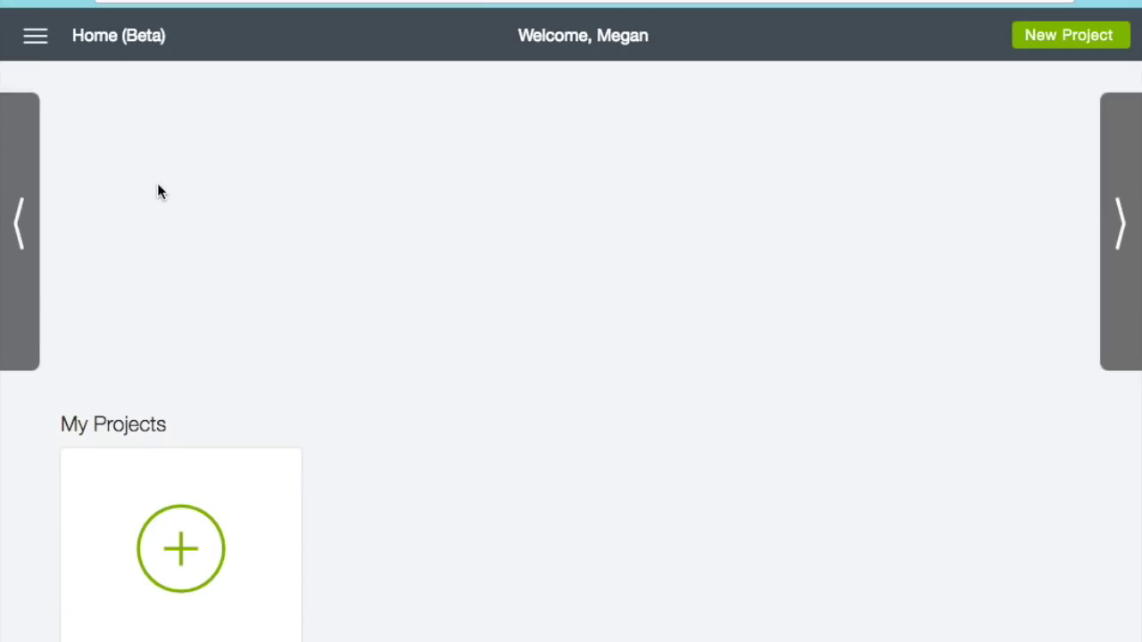
scroll(229, 386, down, 5)
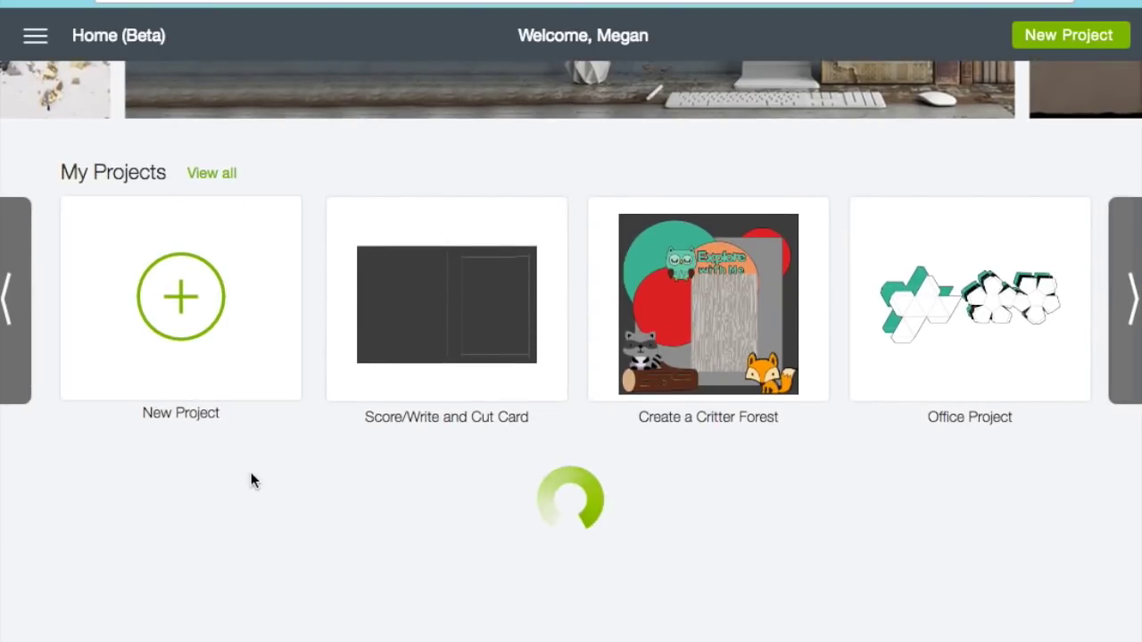
scroll(250, 473, down, 5)
scroll(252, 481, down, 5)
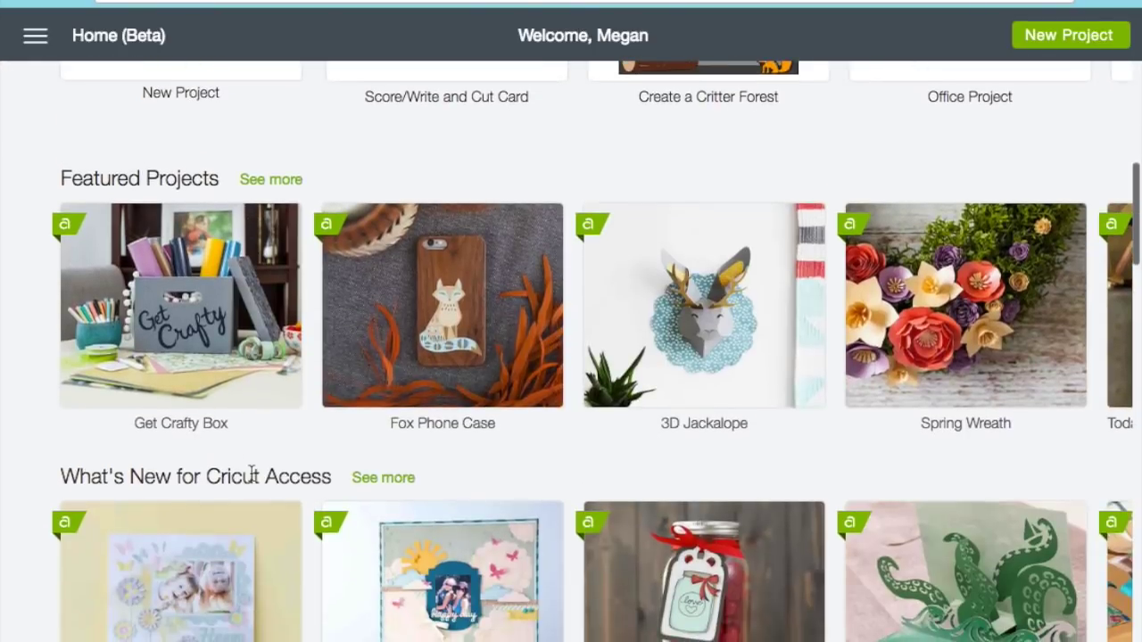
scroll(376, 469, down, 4)
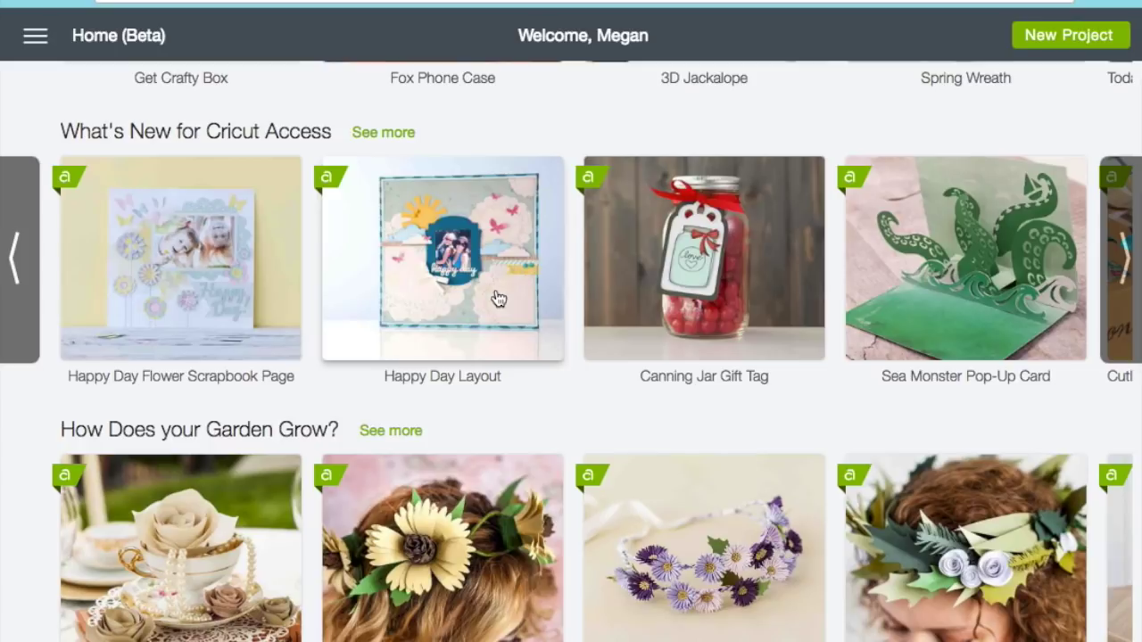
scroll(498, 298, down, 13)
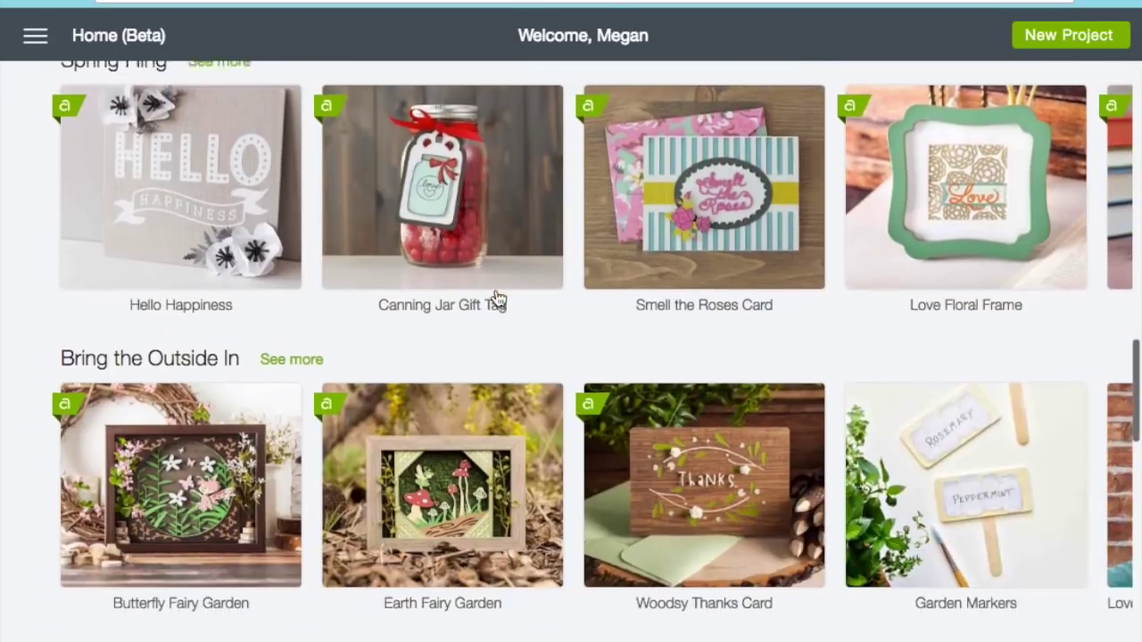
scroll(498, 298, down, 8)
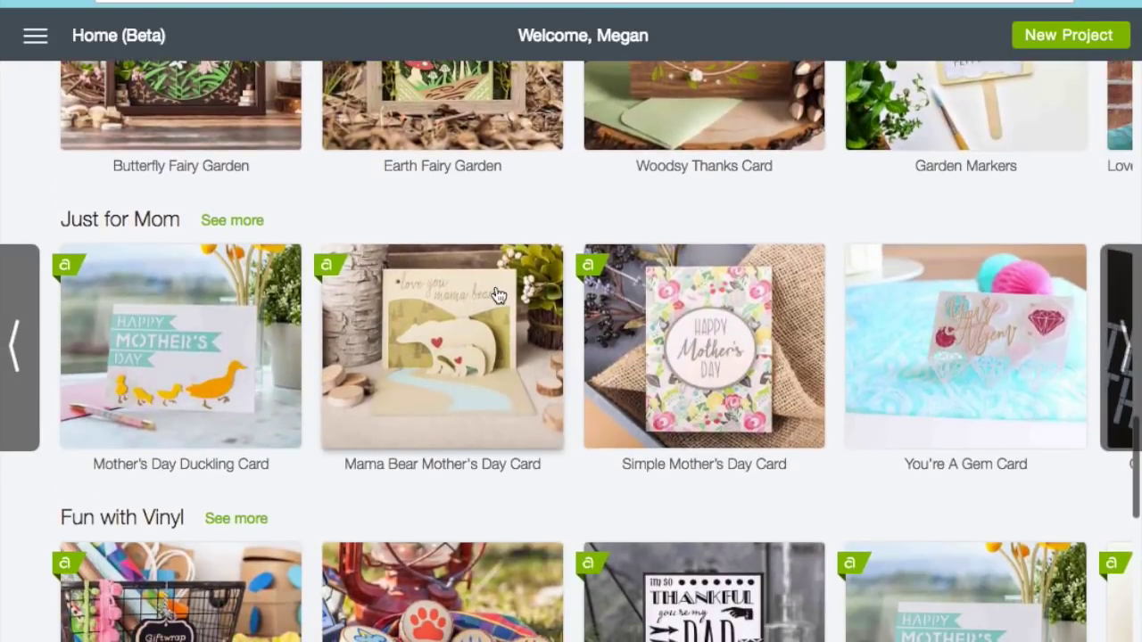